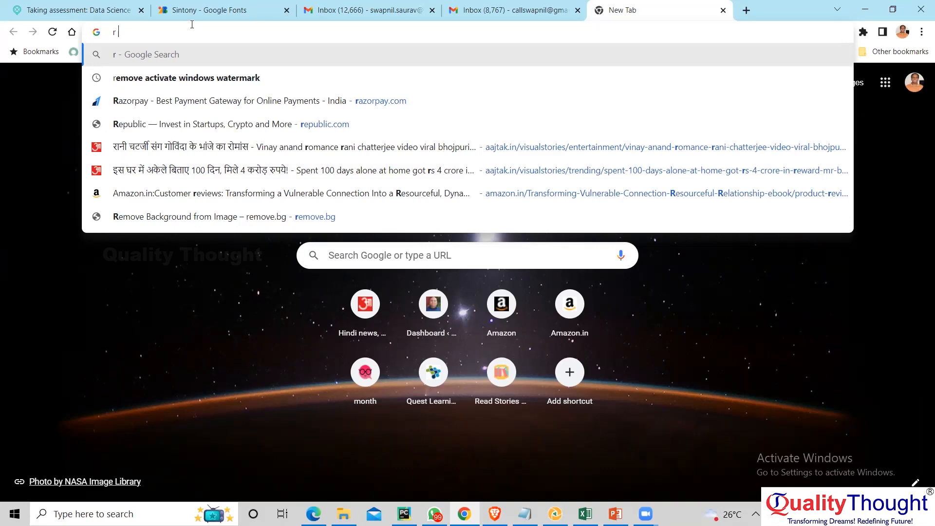
- Search Google for "r download for windows" and open the CRAN download page for R-4.2.1
type("down")
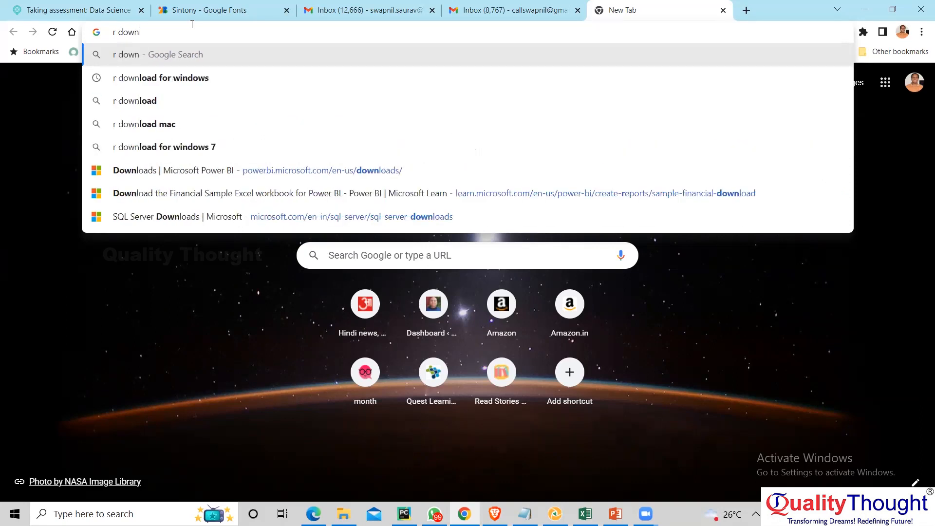
key("Down")
key("Return")
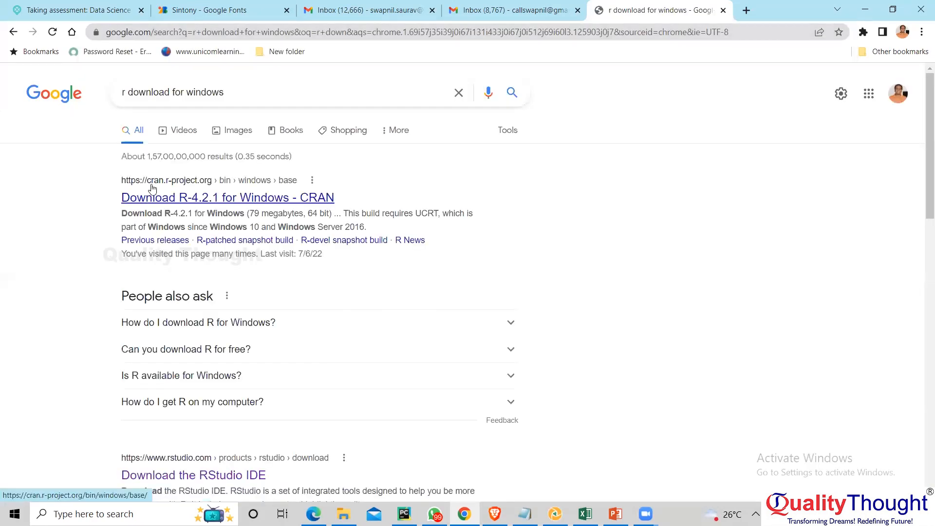
left_click(190, 199)
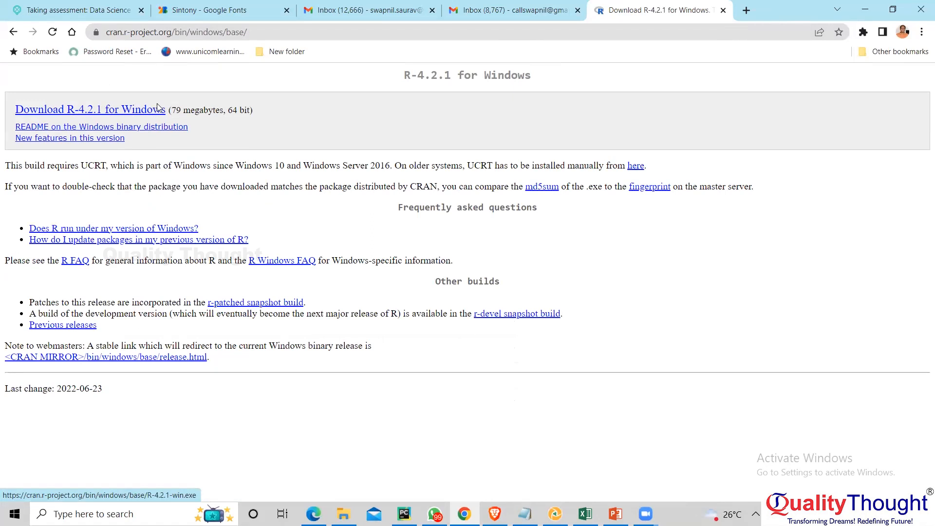
- Search the web for "rstudio windows download" in a new browser tab
left_click(747, 10)
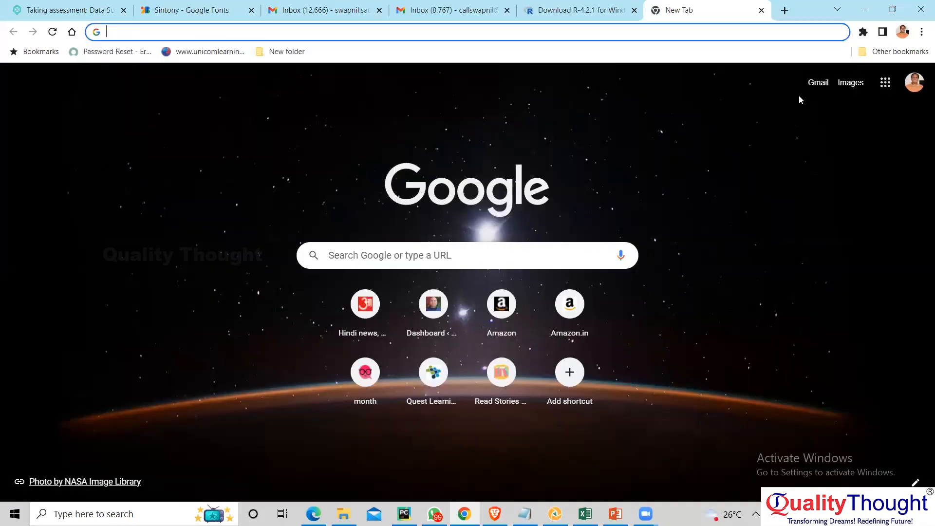
type("rst")
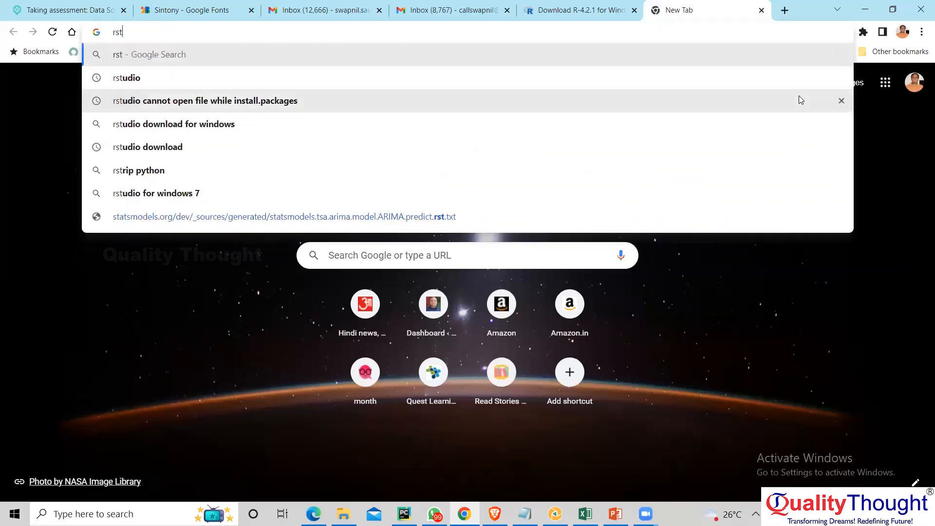
key("Down")
key("Down")
key("Up")
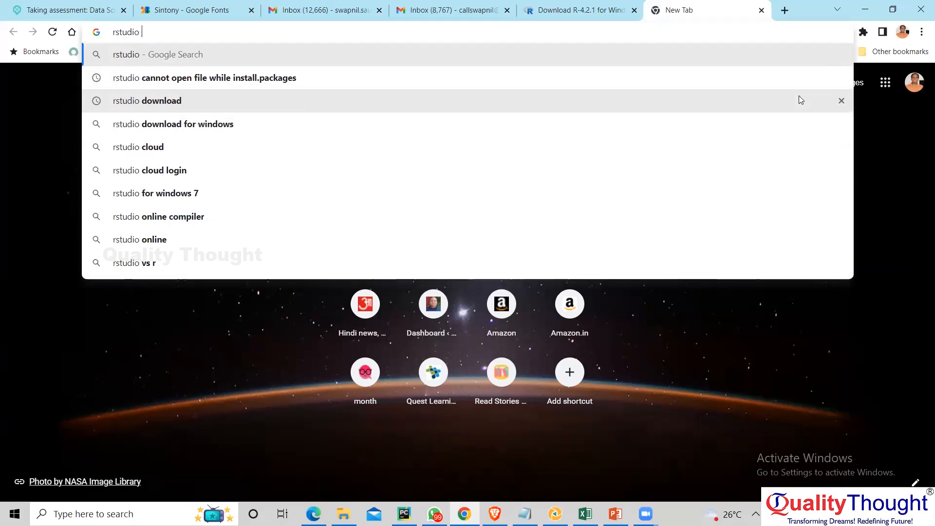
type("windows ")
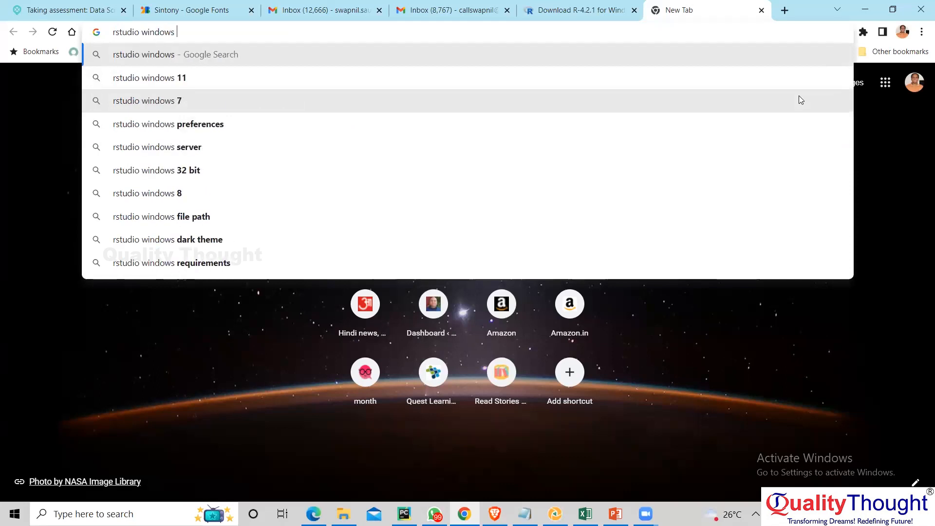
type("dow")
key("Return")
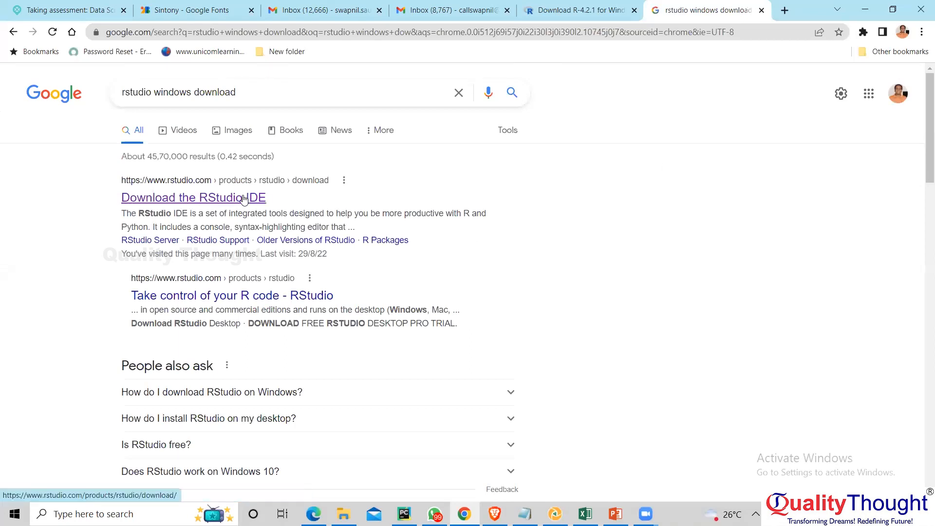
- Open the Download the RStudio IDE result and compare the editions, prices and features listed there
left_click(245, 199)
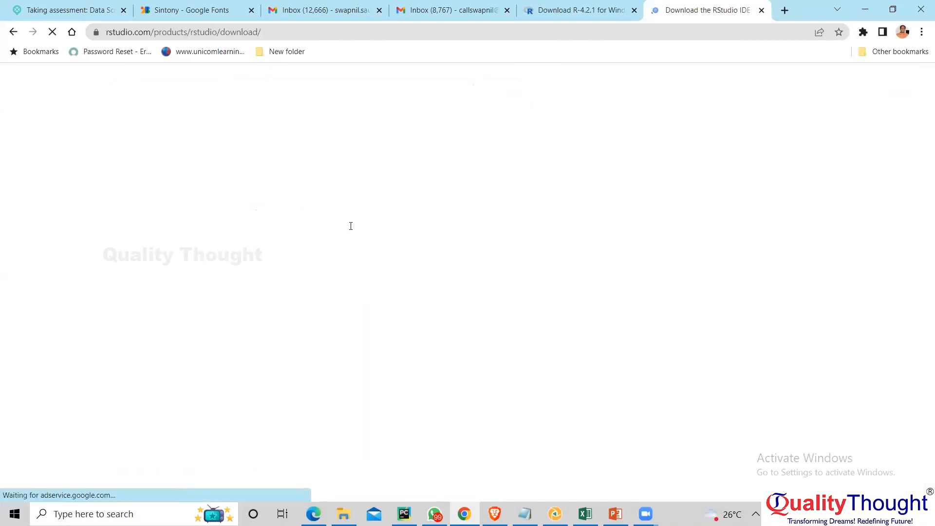
scroll(203, 317, "down", 8)
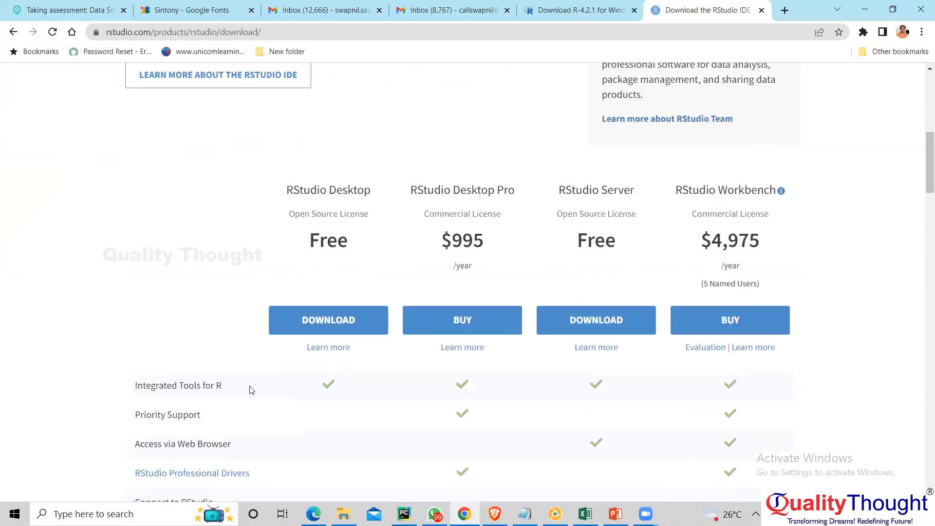
scroll(284, 255, "down", 3)
scroll(316, 211, "up", 3)
scroll(312, 207, "down", 12)
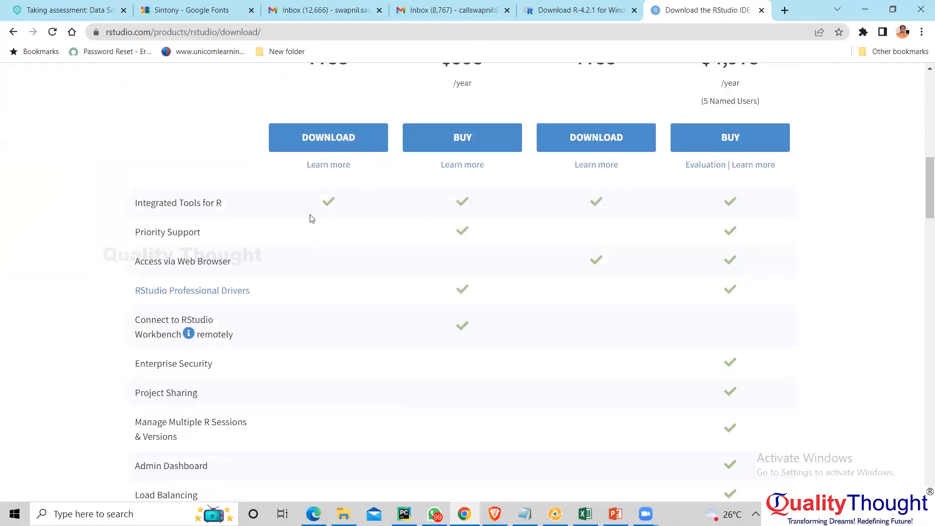
scroll(312, 225, "down", 4)
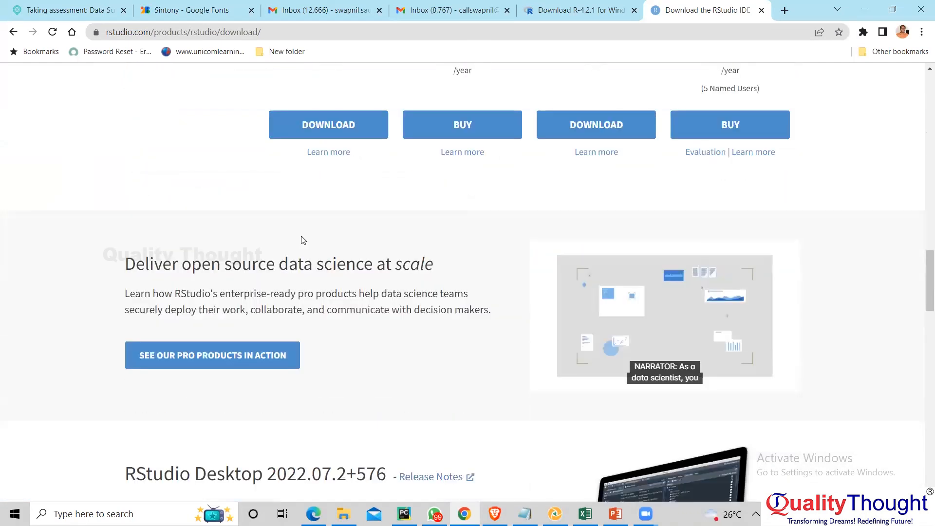
- Find the installed RStudio app with the Windows search and launch it
left_click(127, 510)
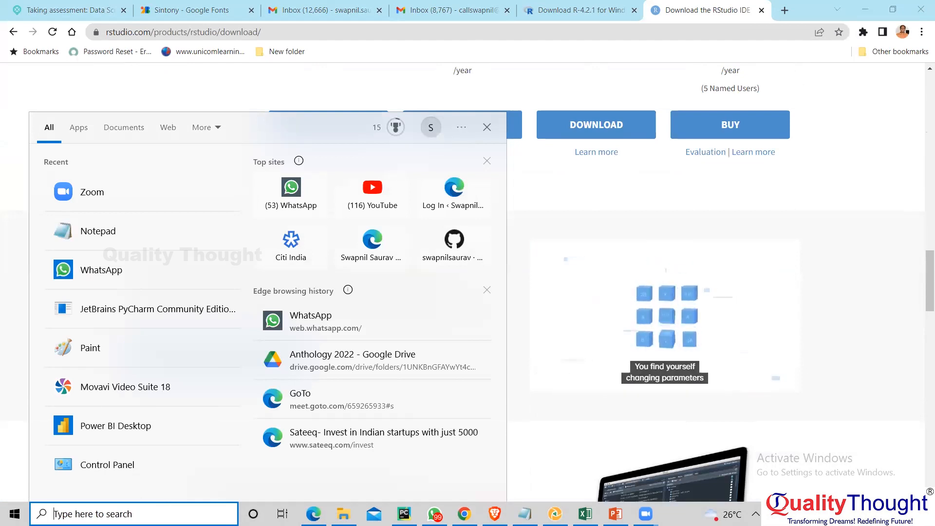
type("rst")
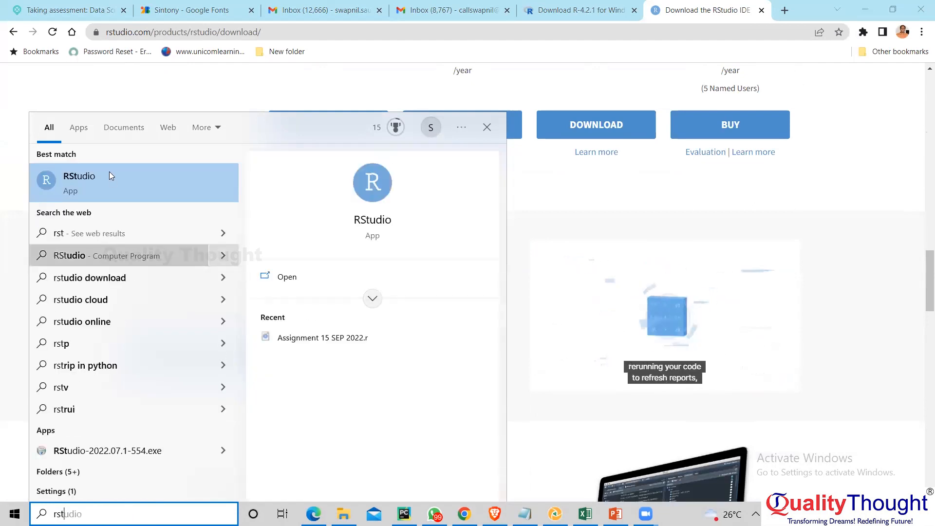
left_click(109, 174)
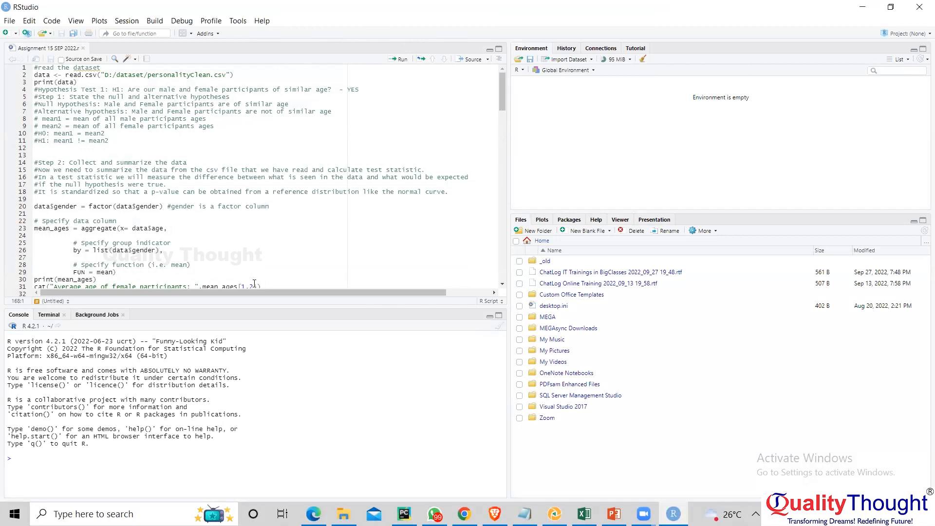
- Resize the RStudio panes so the script and console area is wider and the console is slightly taller
mouse_move(258, 310)
left_mouse_down()
mouse_move(257, 243)
mouse_move(257, 404)
mouse_move(258, 288)
mouse_move(257, 308)
left_mouse_up()
left_click_drag(507, 174, 604, 197)
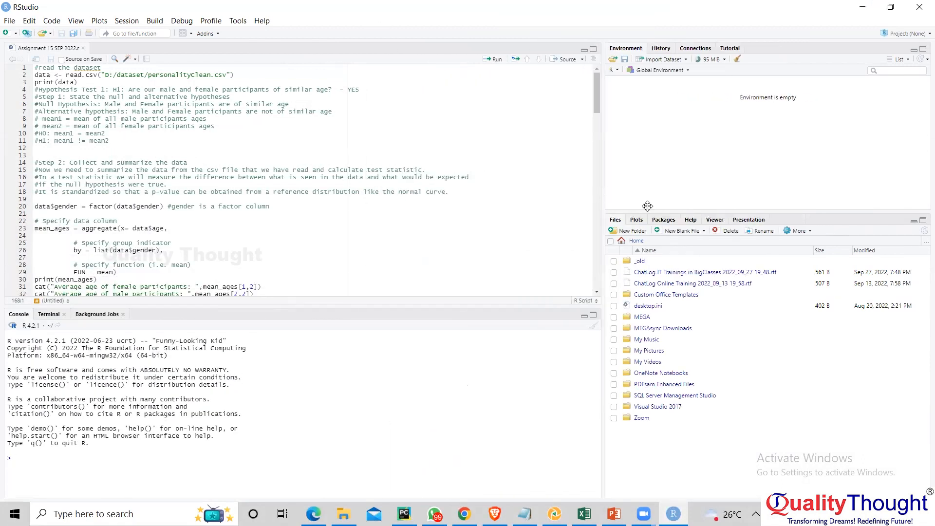
left_click_drag(701, 213, 702, 309)
left_click_drag(702, 230, 702, 221)
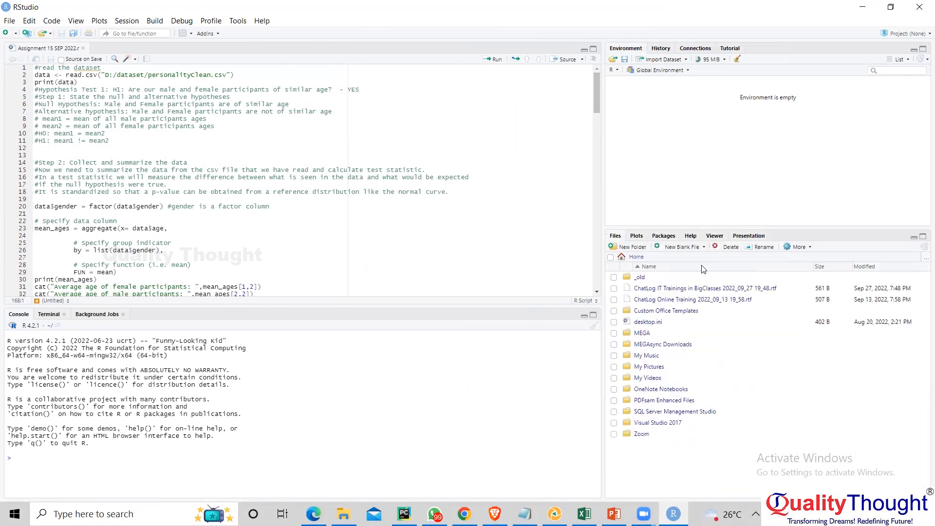
mouse_move(404, 301)
left_mouse_down()
mouse_move(403, 258)
mouse_move(405, 298)
left_mouse_up()
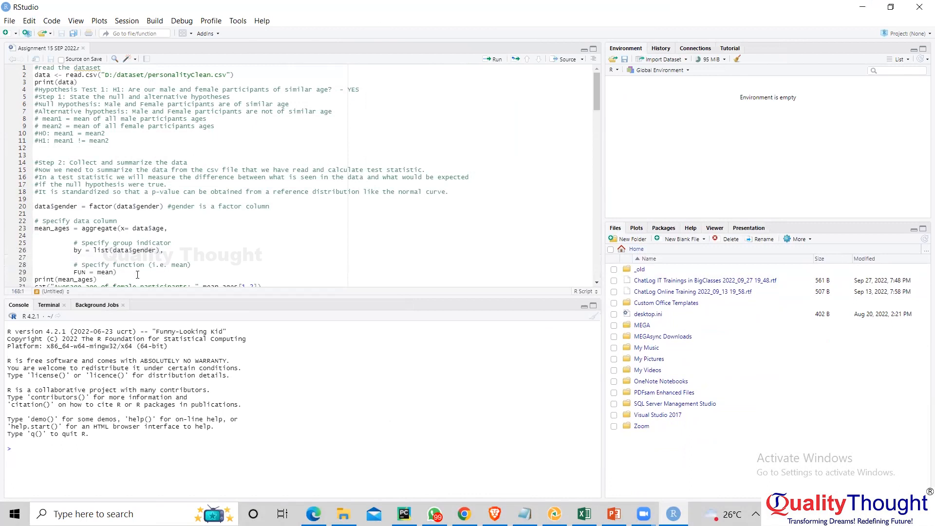
- Look through the code and comments of the Assignment 15 SEP 2022.r script down to the H2 hypothesis section
left_click(105, 112)
scroll(148, 116, "down", 5)
scroll(133, 90, "up", 5)
scroll(135, 180, "down", 10)
scroll(136, 176, "down", 14)
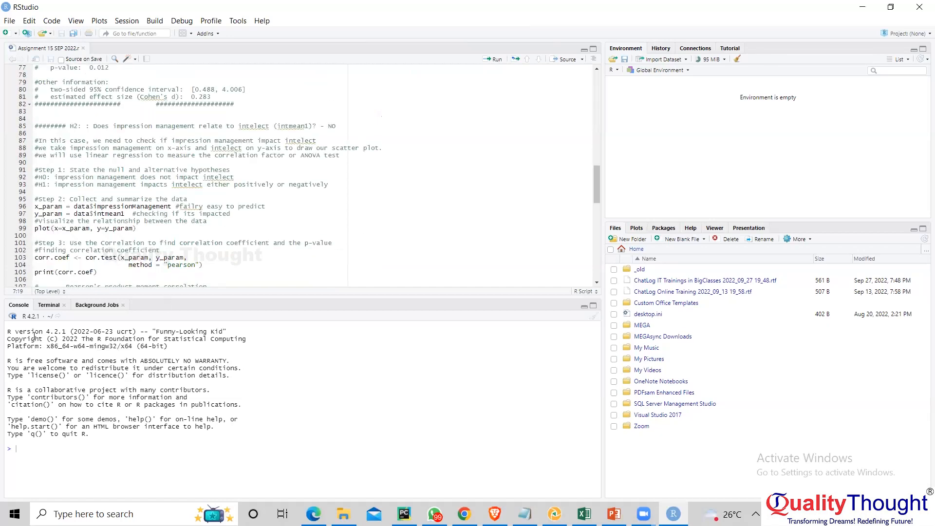
- Run print() without an argument in the R console
left_click_drag(78, 338, 158, 444)
left_click(91, 450)
type("print()")
key("Return")
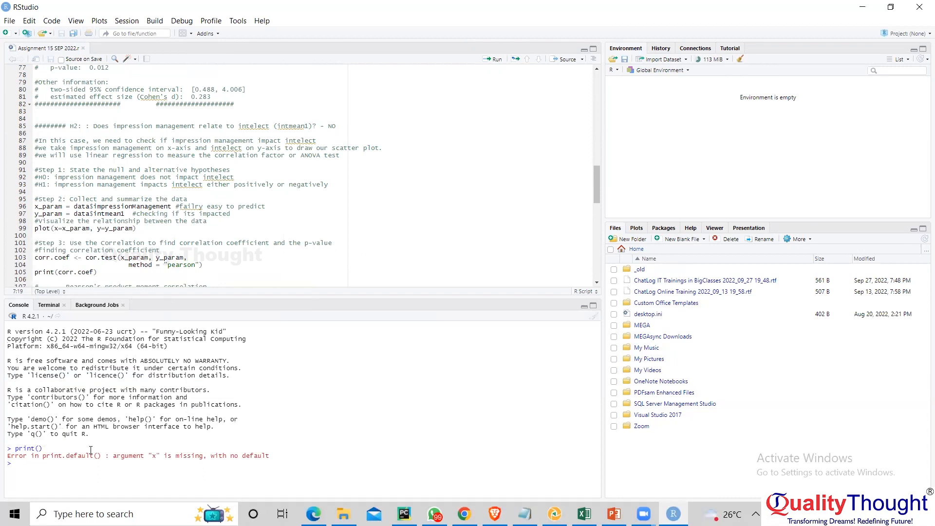
- Run print(5) in the R console and point out the console prompt
type("print(5")
key("Return")
left_click_drag(12, 463, 2, 465)
left_click(8, 463)
- Go back up the script and place the cursor in the Step 3 comment on line 36
scroll(116, 156, "up", 9)
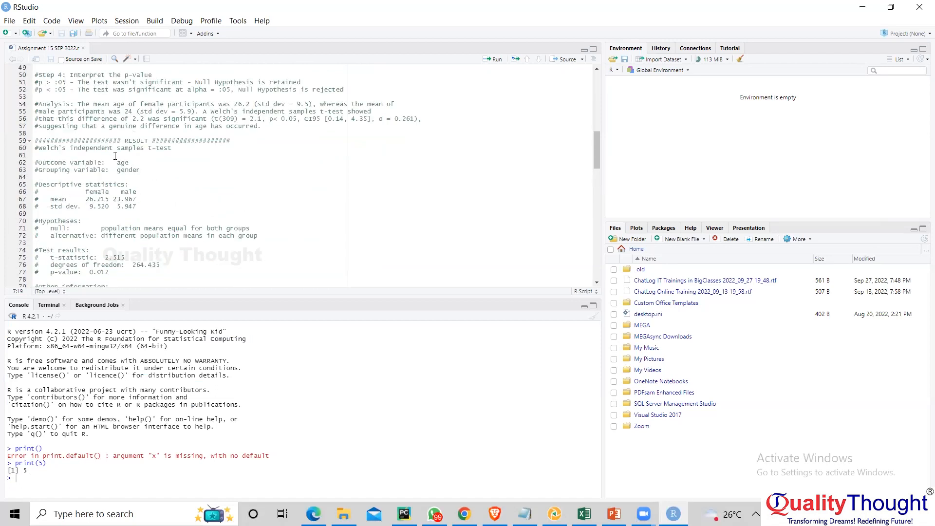
scroll(115, 156, "up", 7)
left_click(121, 119)
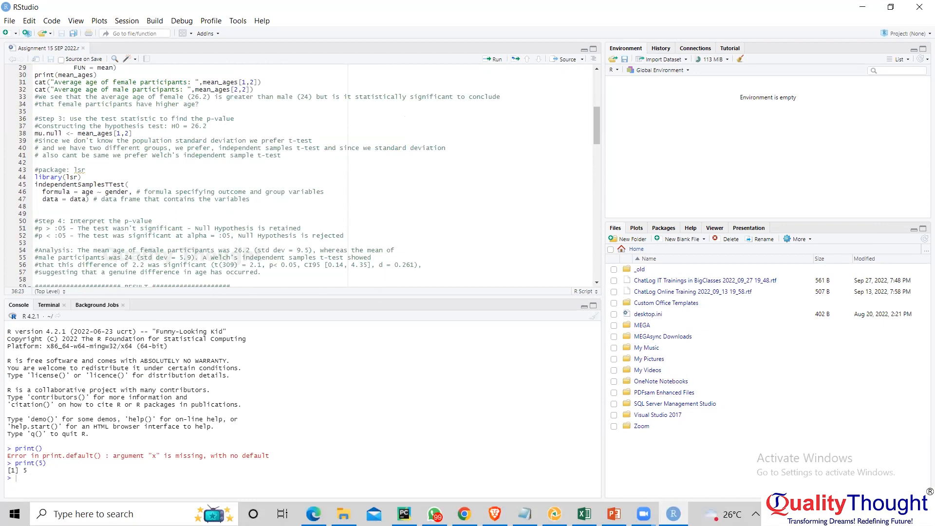
- Switch to PyCharm and look over the run output of p1
key("alt+Tab")
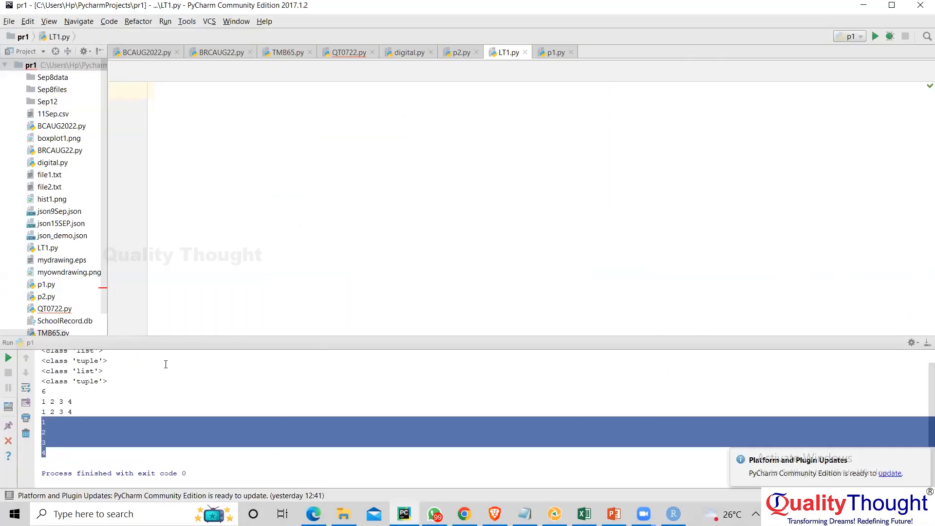
left_click(87, 361)
scroll(85, 419, "up", 1)
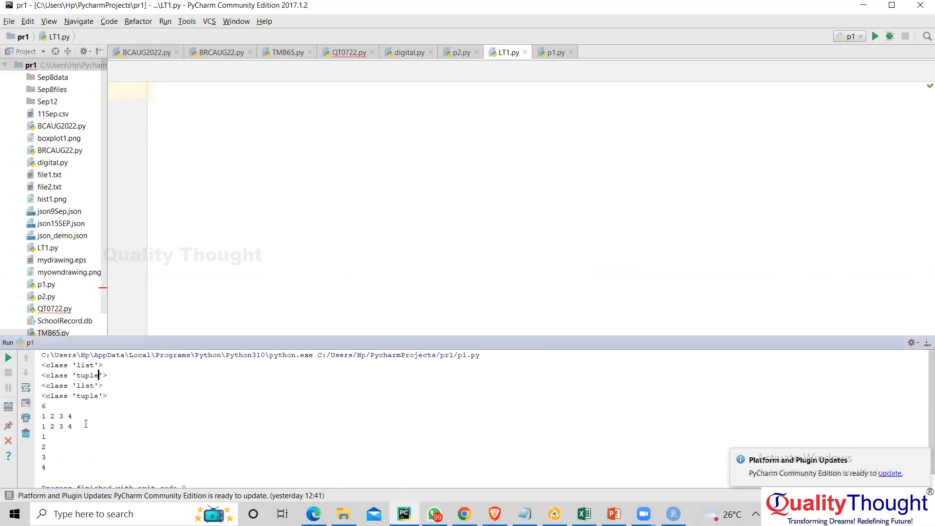
scroll(89, 419, "down", 1)
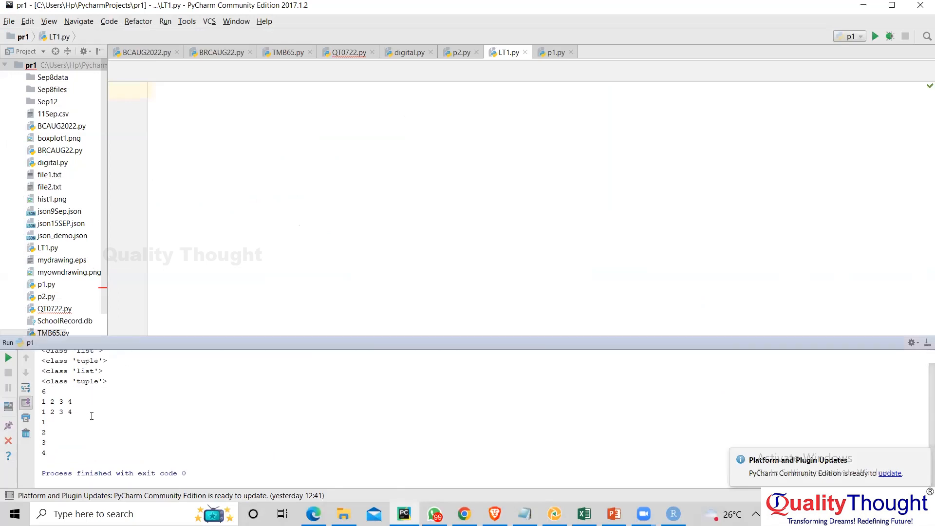
- Launch the Python 3.10 (64-bit) console, run print() in it and close the console
left_click(103, 512)
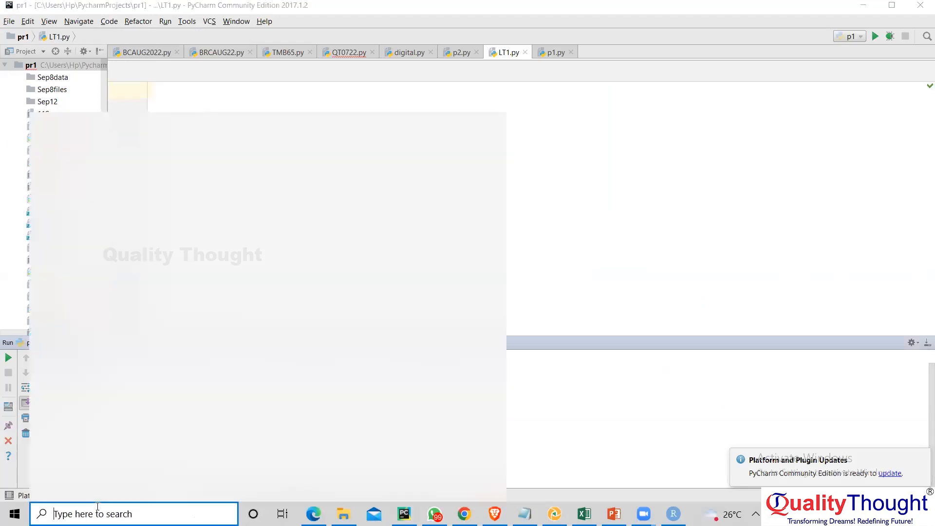
type("python")
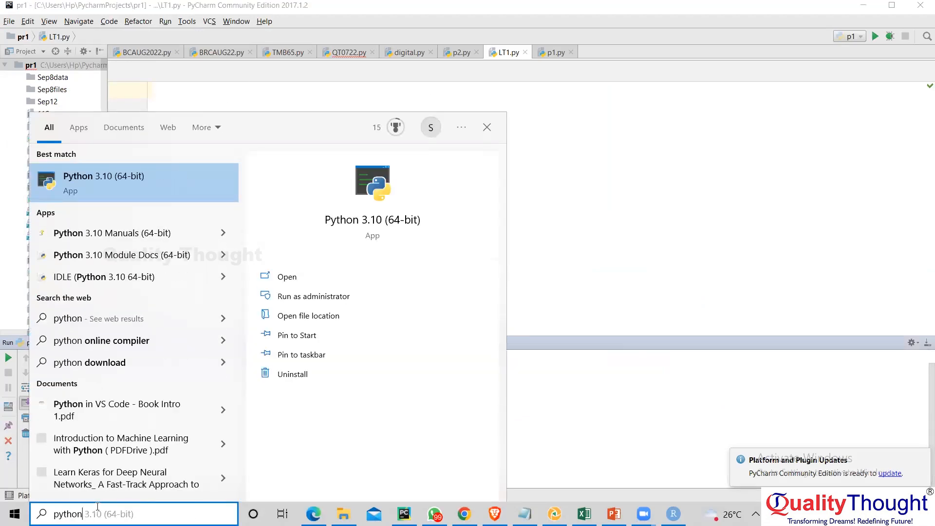
key("Return")
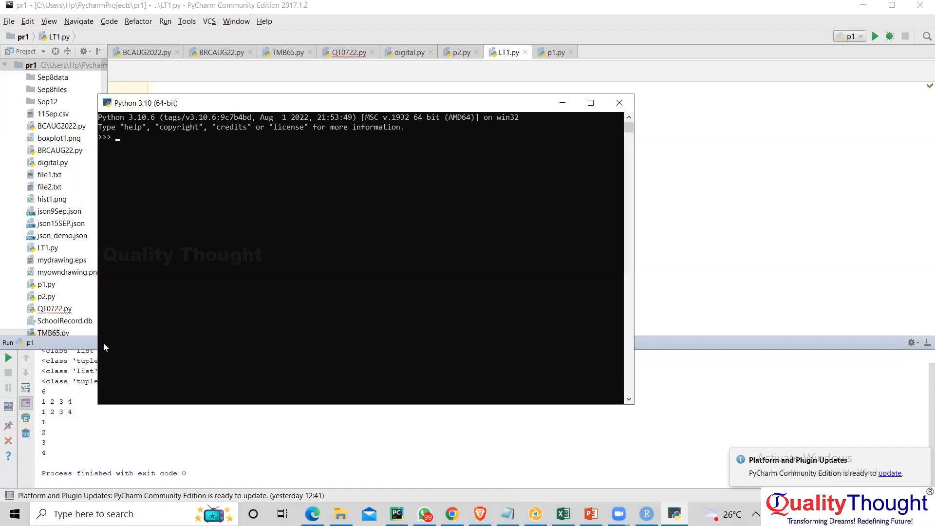
type("print()")
key("Return")
left_click(614, 100)
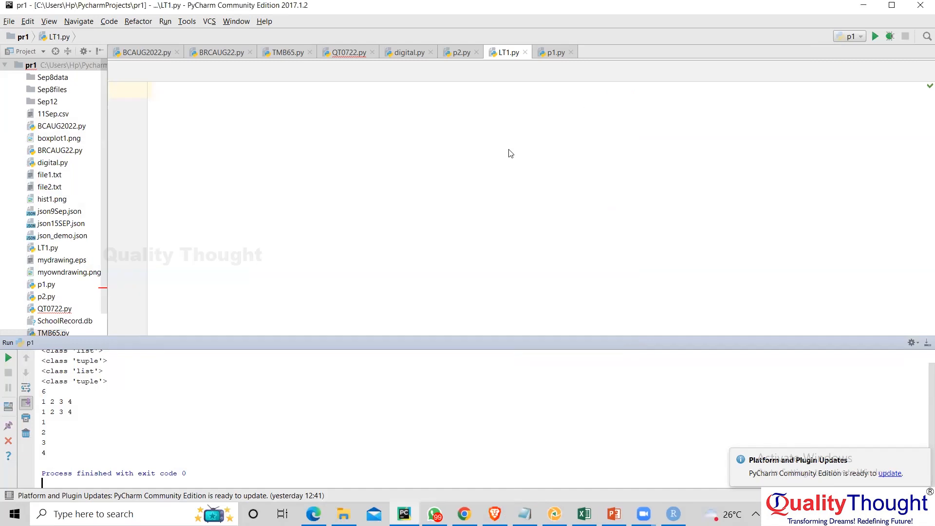
- Switch back to RStudio and run the script's read.csv statement that loads D:/dataset/personalityClean.csv into data
key("alt+Tab")
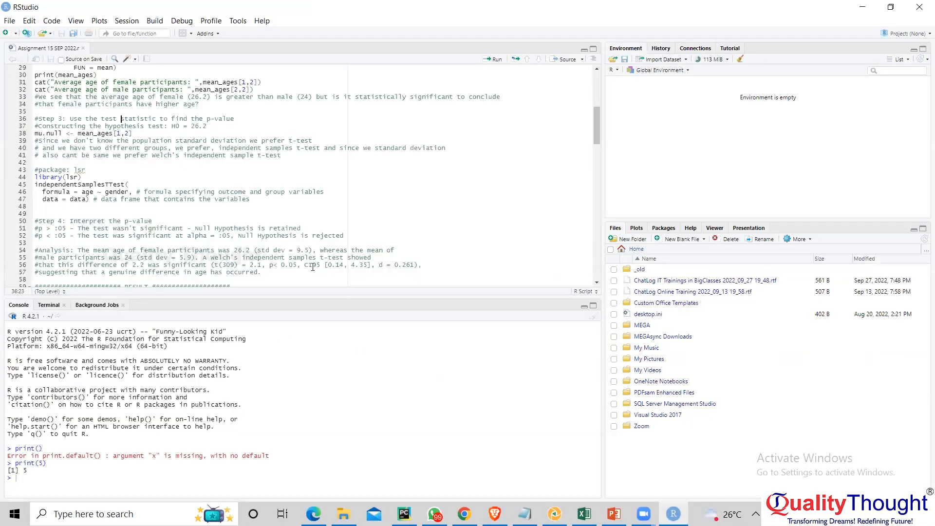
scroll(118, 138, "up", 10)
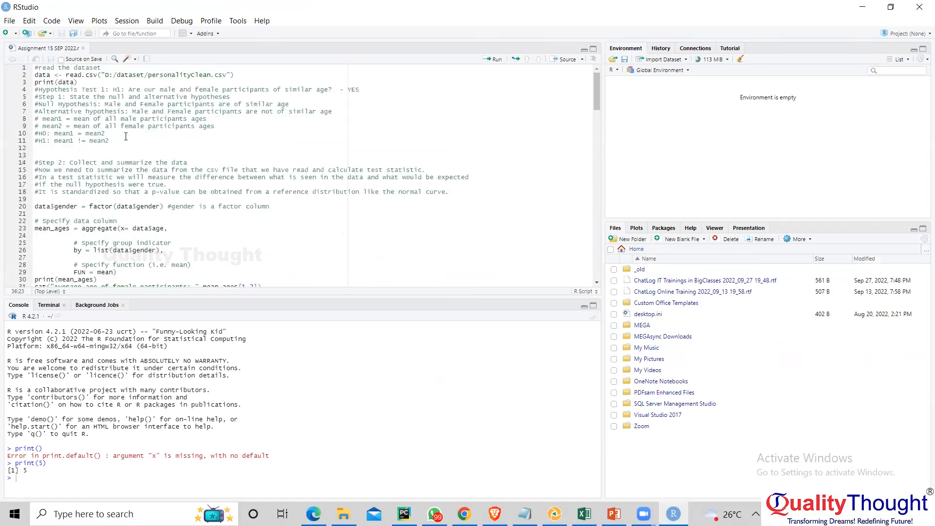
left_click(120, 74)
left_click(497, 60)
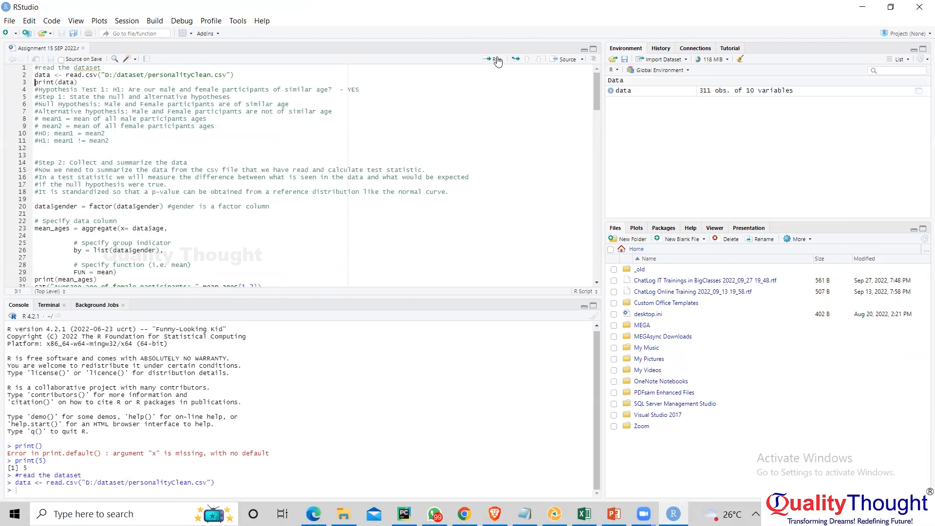
- Run the following script statements one after another, from print(data) through the scatter plot to print(corr.coef)
left_click(498, 61)
left_click(497, 61)
left_click(498, 61)
left_click(498, 61)
left_click(497, 61)
left_click(498, 61)
left_click(497, 59)
left_click(497, 60)
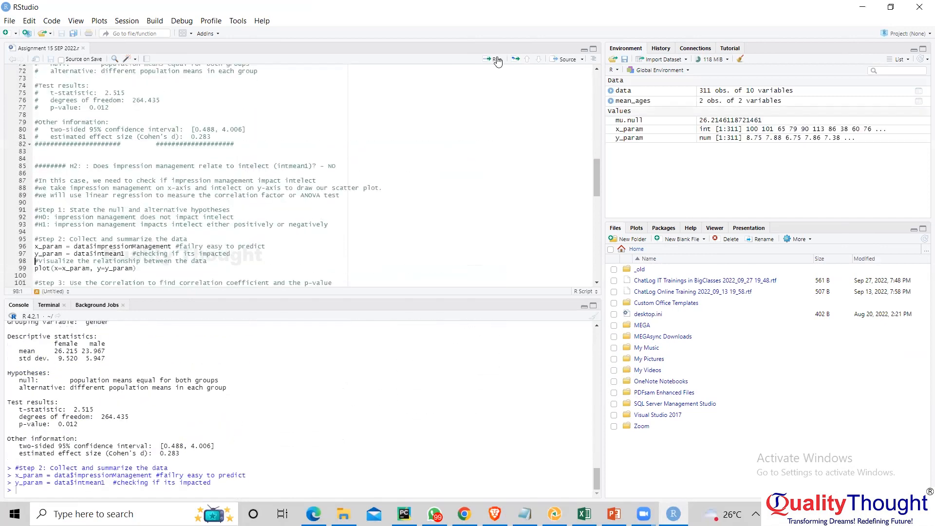
left_click(497, 60)
left_click(498, 59)
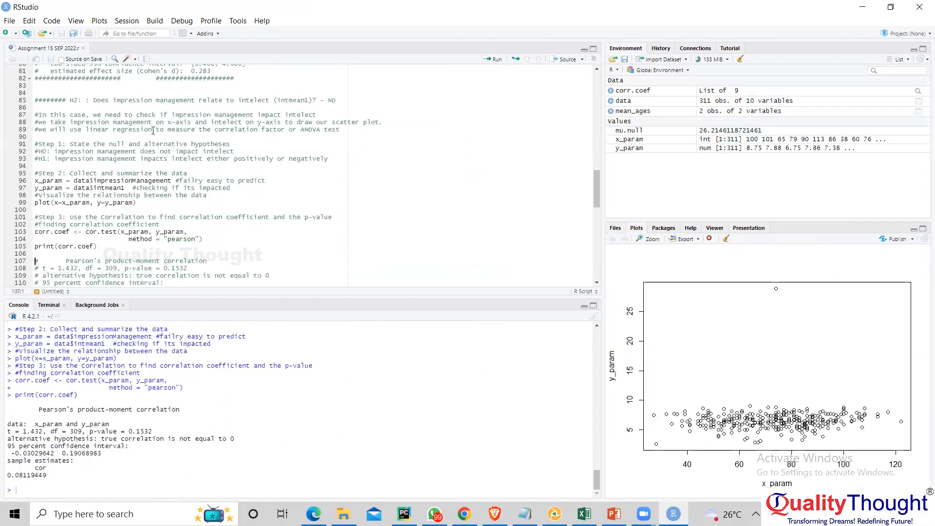
- Show the script's Source options, and launch the Python 3.10 (64-bit) console to assign a=5 and evaluate a
left_click(584, 60)
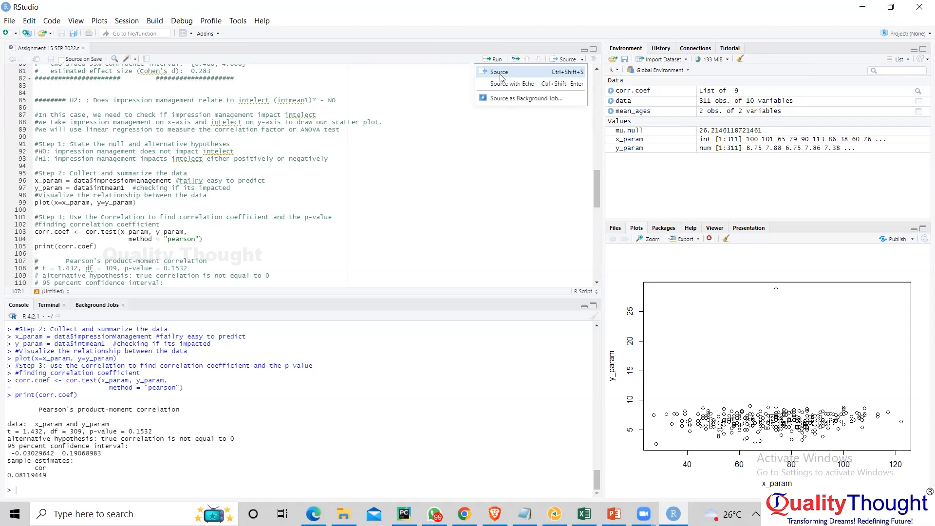
key("alt+Tab")
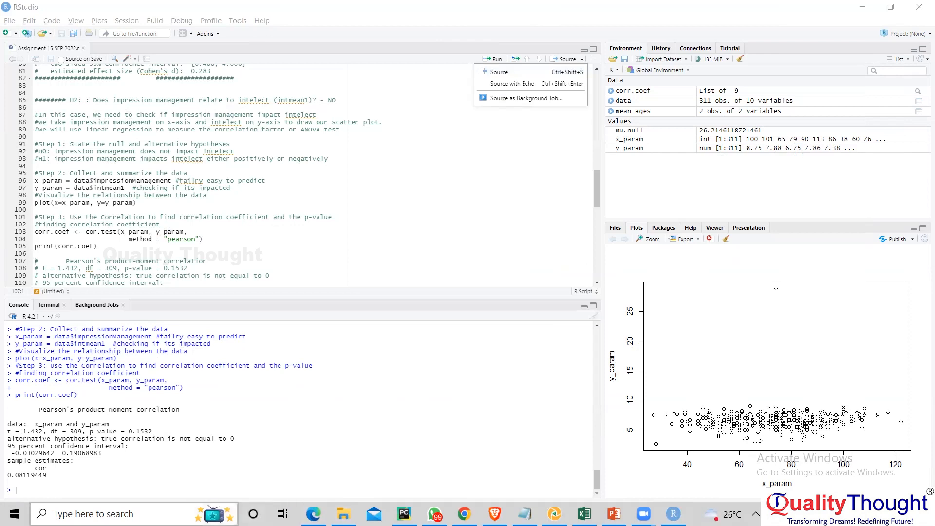
left_click(120, 513)
type("python")
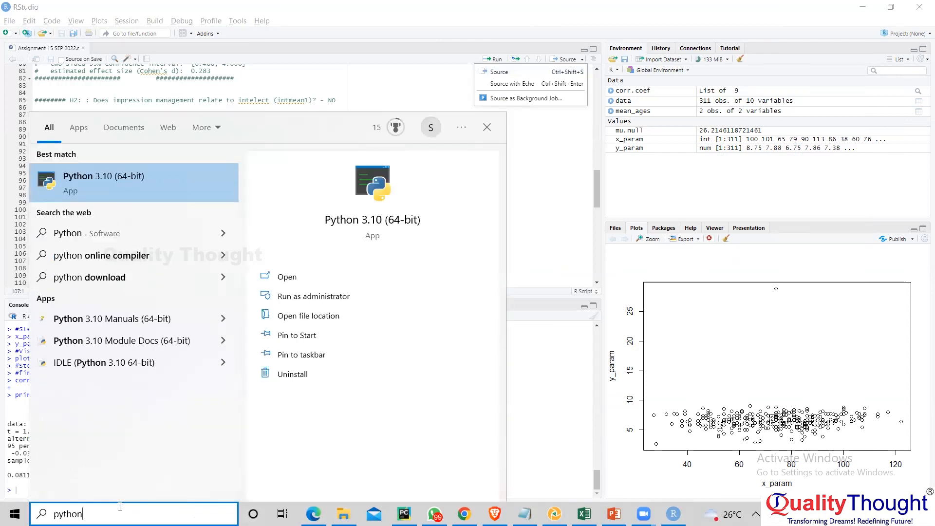
key("Return")
type("a=5")
key("Return")
type("a")
key("Return")
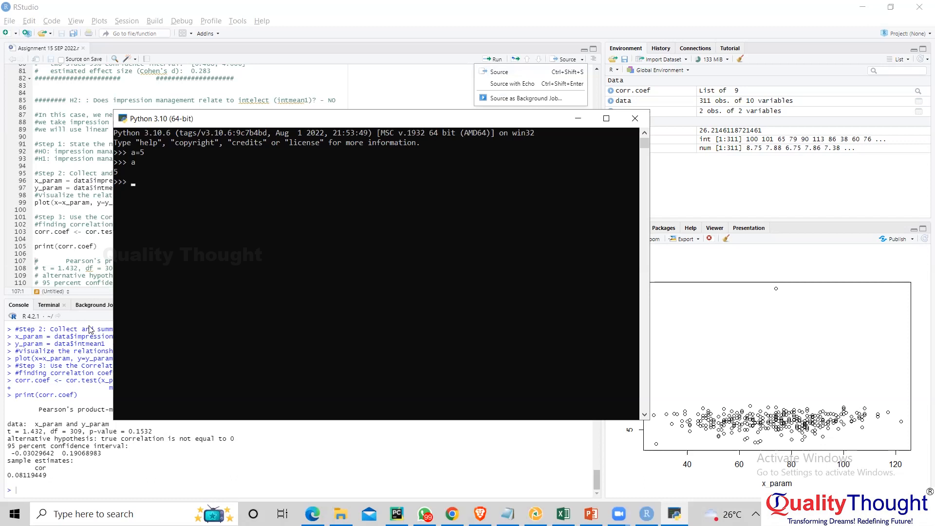
- Switch to PyCharm, write a=5 and a on two lines in LT1.py, and cut both lines out of the file
left_click(397, 514)
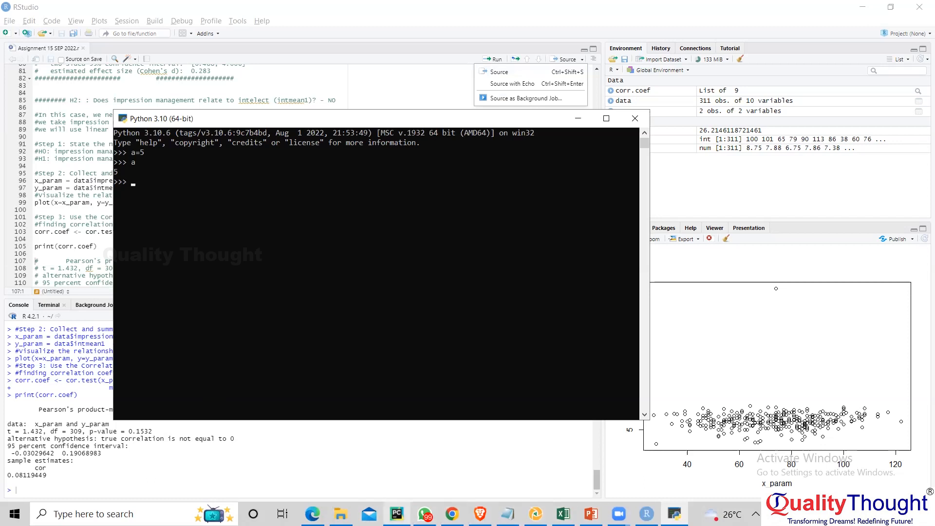
type("a=5")
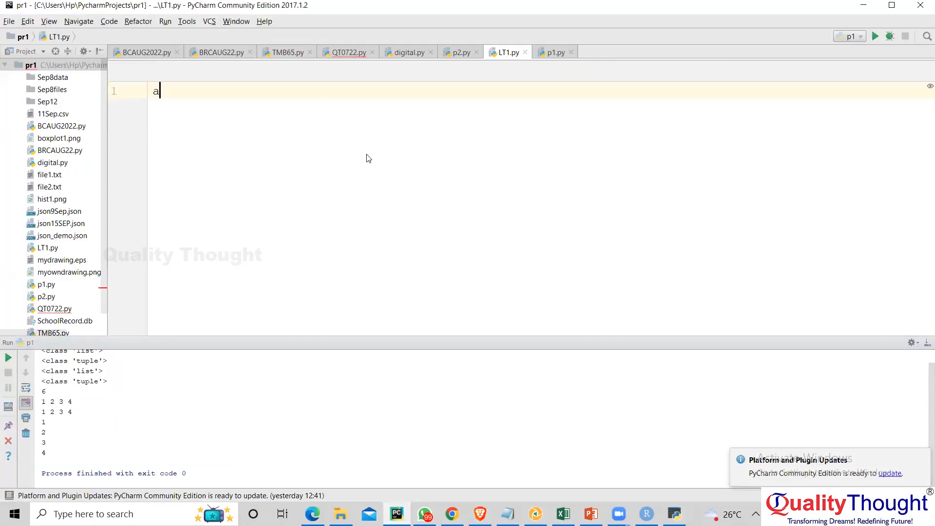
key("Return")
type("a")
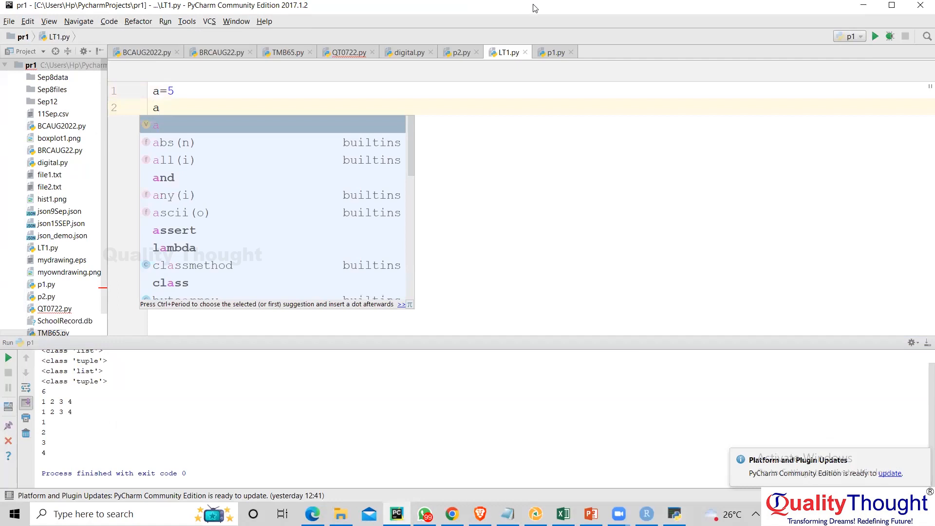
key("Escape")
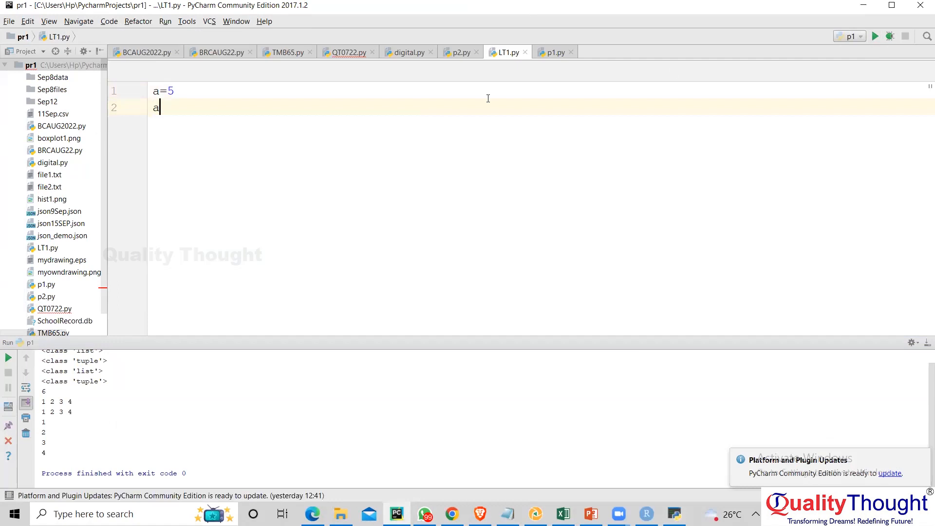
key("ctrl+a")
key("ctrl+c")
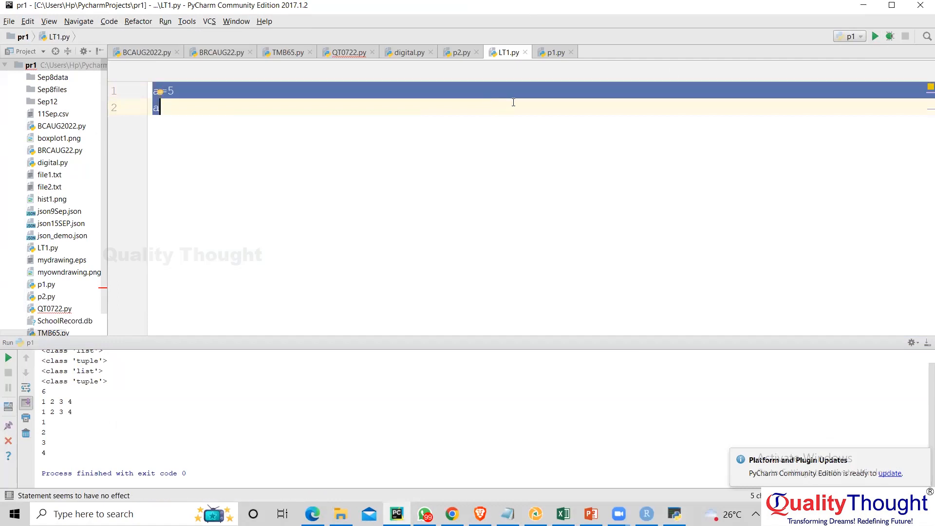
key("BackSpace")
- Undo the edits in LT1.py until its original code is restored
left_click(553, 52)
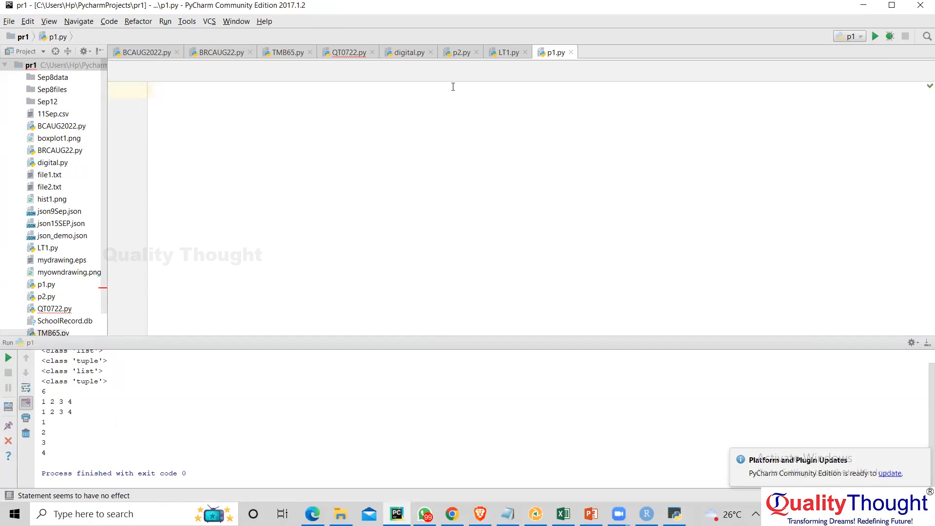
left_click(507, 52)
key("ctrl+z")
left_click(524, 112)
key("ctrl+z")
key("ctrl+z")
key("ctrl+z")
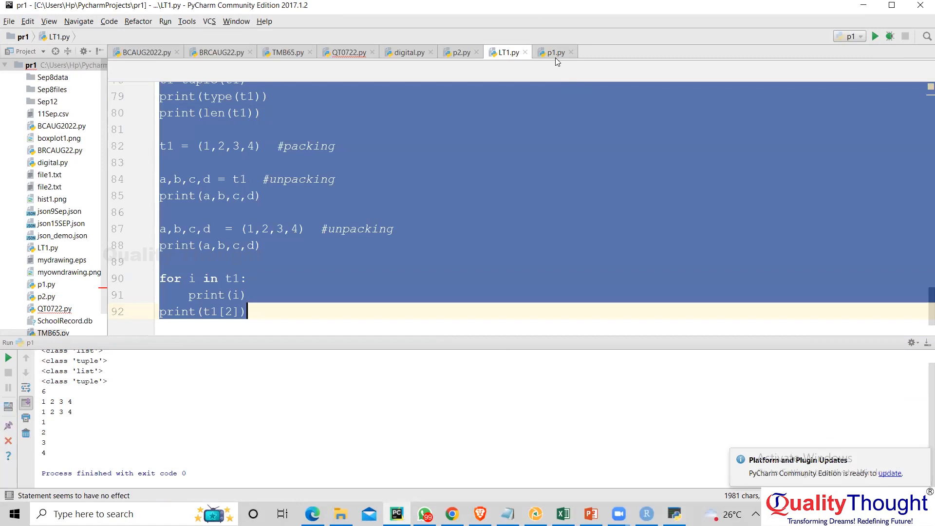
- Paste the lines a=5 and a into p1.py and run p1
left_click(555, 52)
type("v")
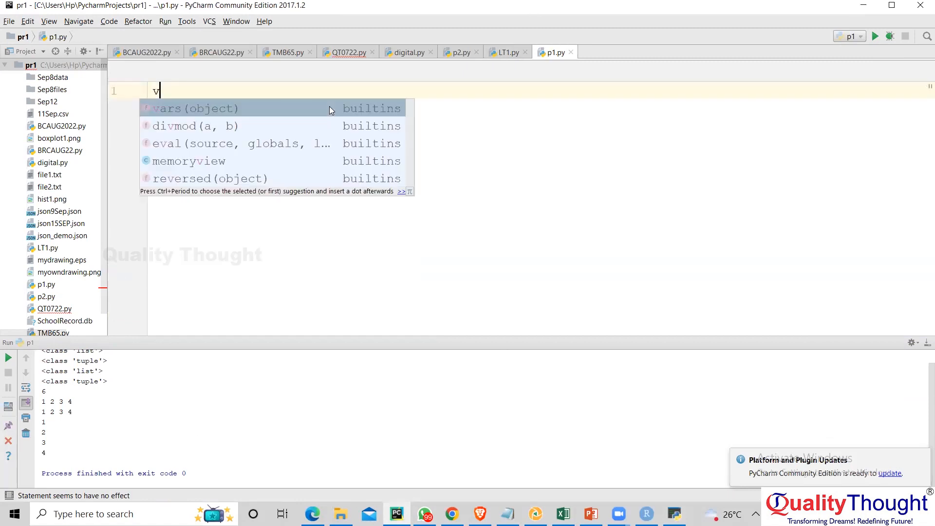
key("BackSpace")
key("ctrl+v")
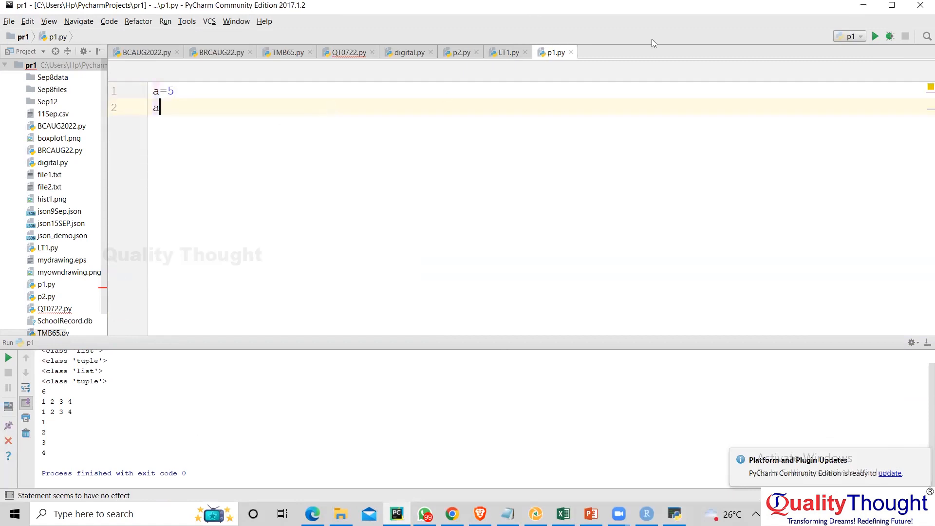
left_click(875, 37)
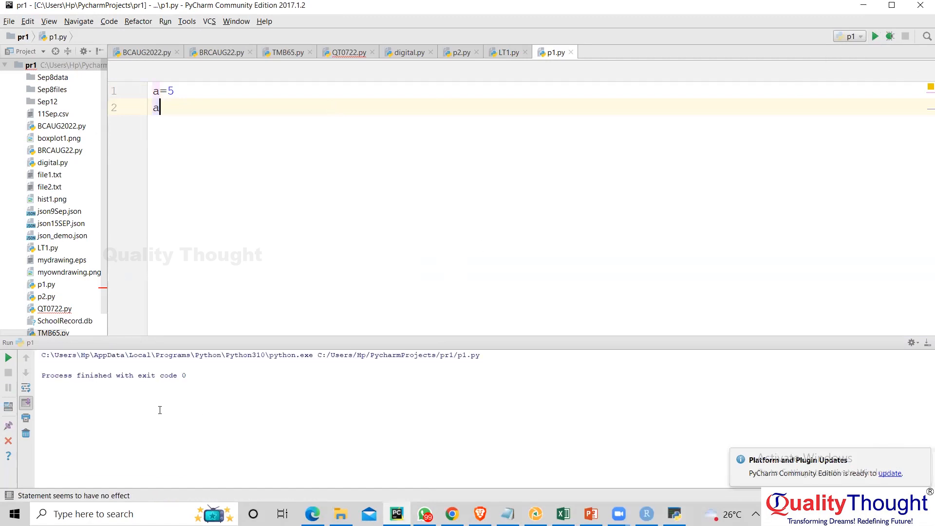
left_click(54, 375)
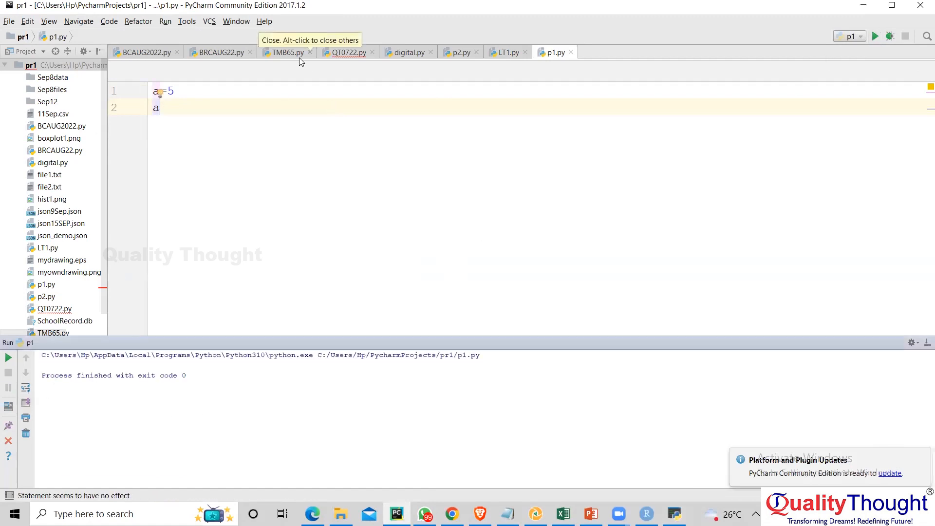
- Change the second line of p1.py to print(a) and rerun p1
left_click(178, 113)
key("Home")
type("pint")
key("BackSpace")
key("BackSpace")
key("BackSpace")
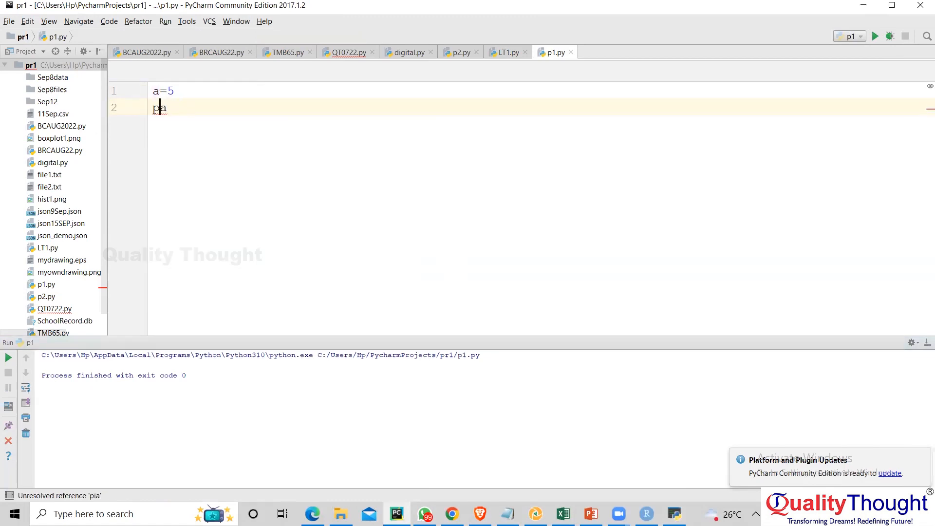
type("rint(")
key("End")
type(")")
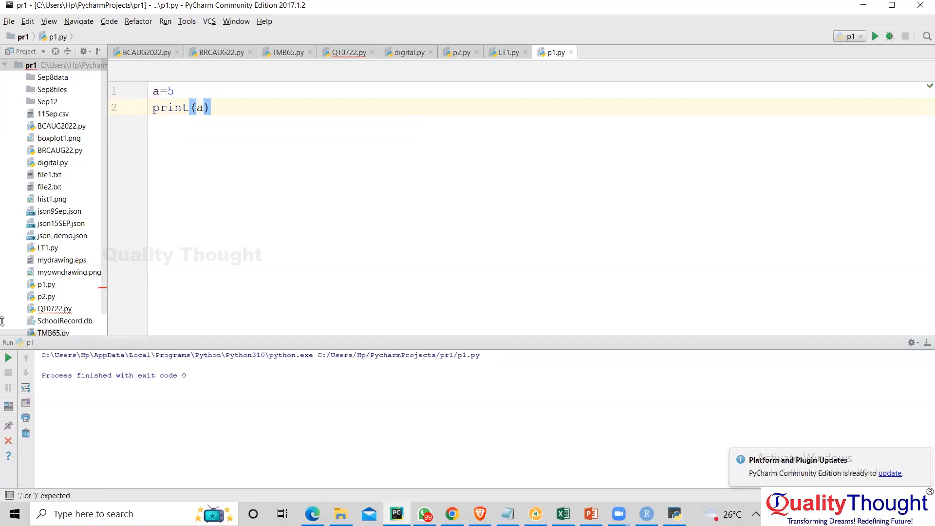
left_click(8, 358)
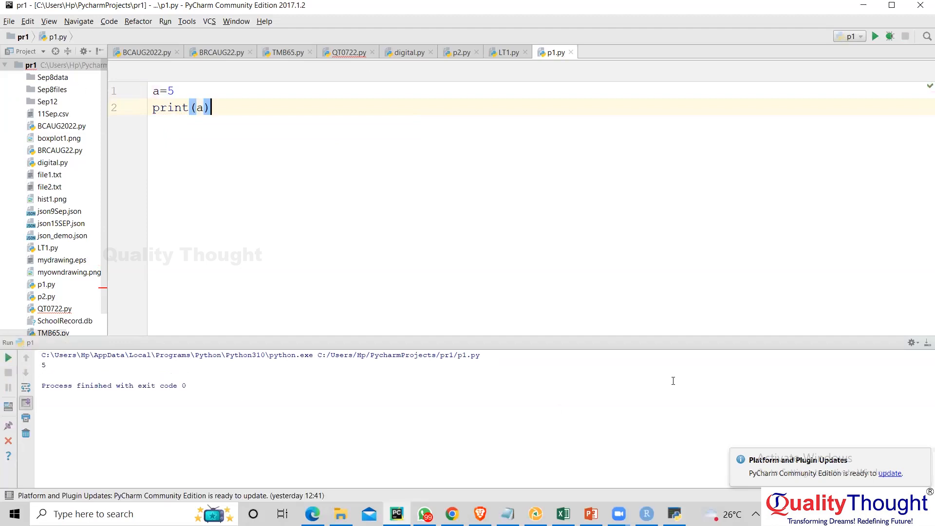
- Switch back to RStudio, source the whole assignment script and look through its console output
key("alt+Tab")
key("alt+Tab")
key("alt+Tab")
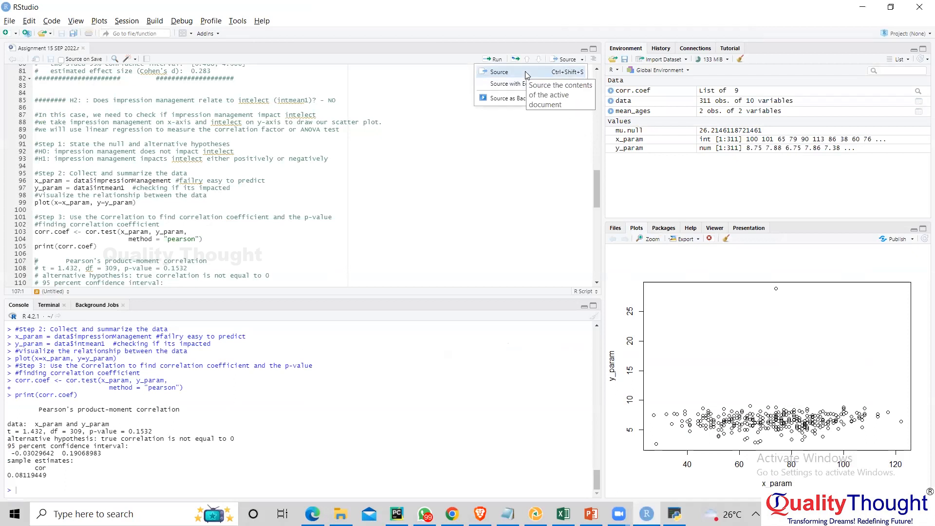
left_click(499, 73)
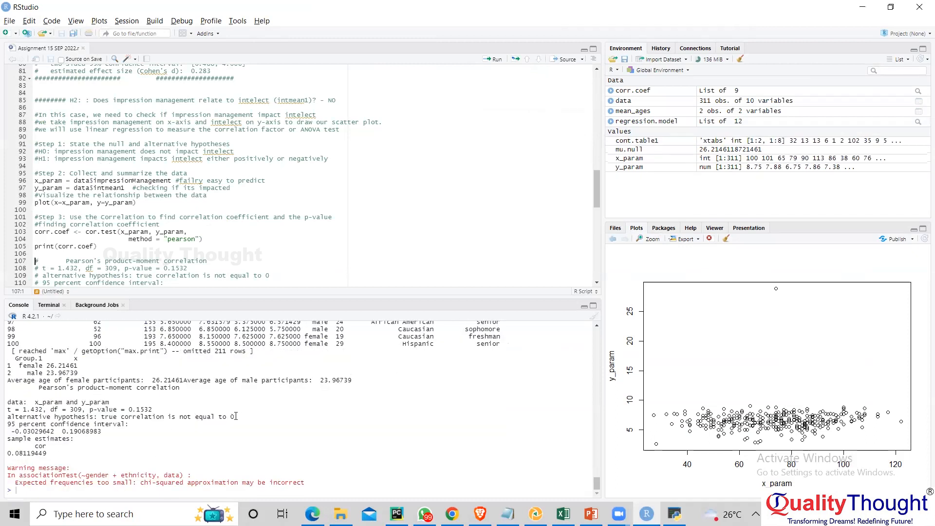
scroll(237, 416, "up", 8)
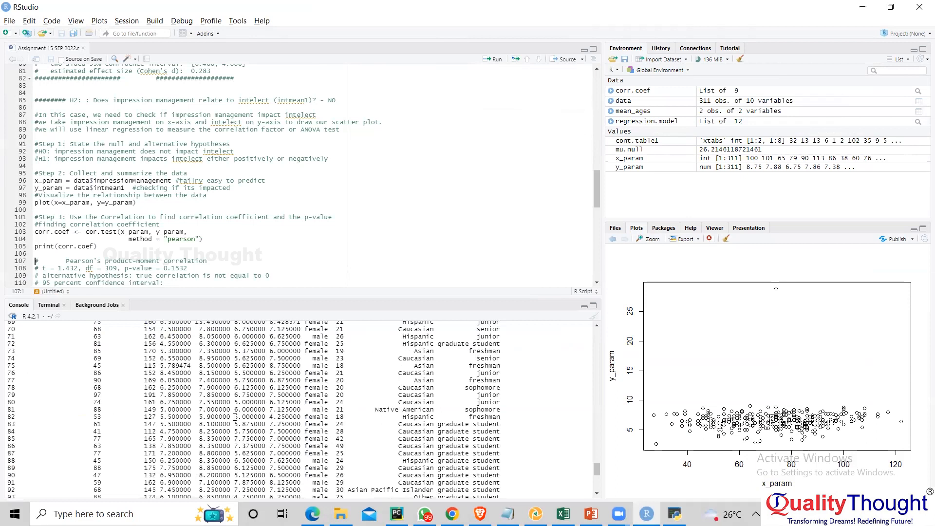
scroll(235, 417, "up", 10)
scroll(235, 418, "up", 7)
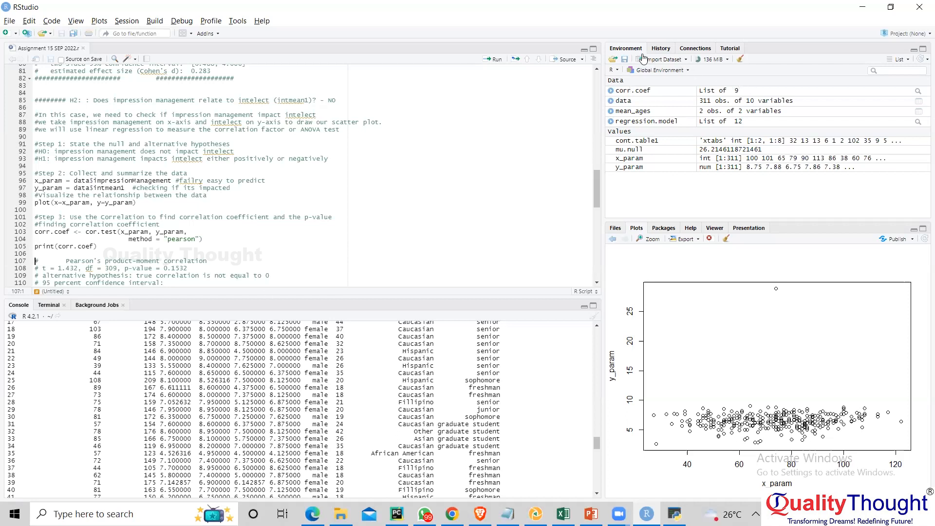
- Review the history of executed commands and return to the list of environment variables
left_click(660, 49)
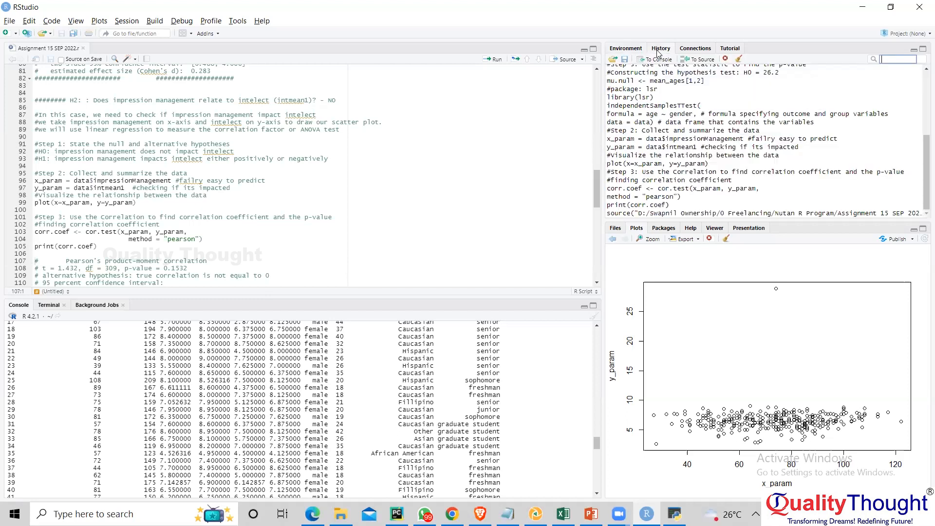
left_click_drag(922, 186, 922, 126)
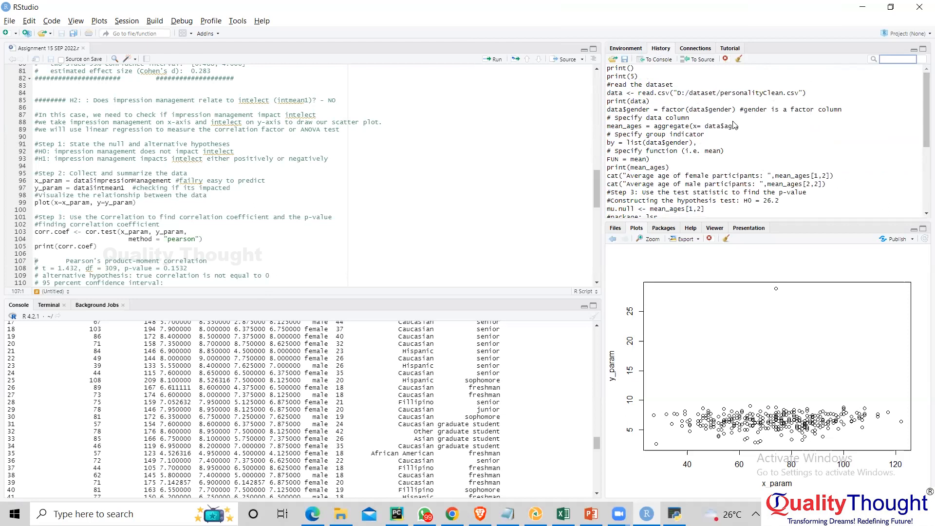
scroll(735, 125, "down", 3)
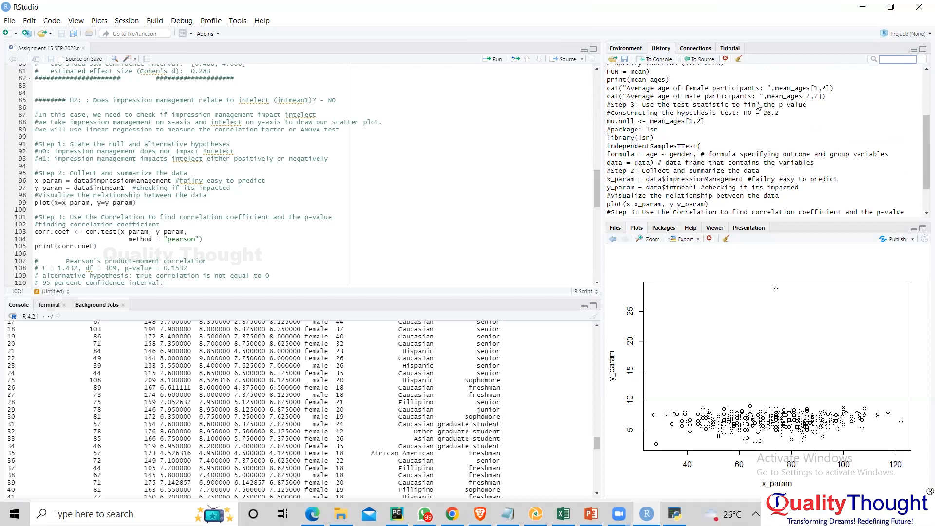
left_click(627, 49)
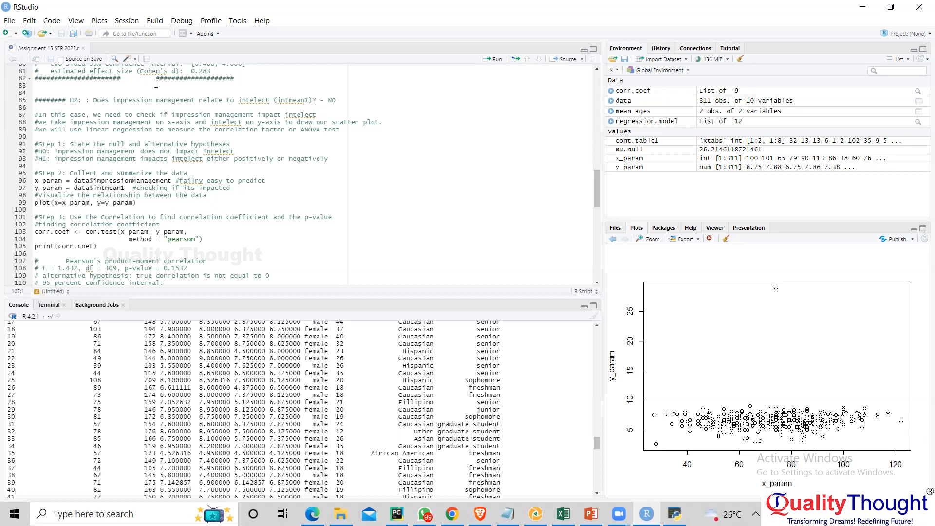
- Place the cursor on script line 80 and run the next statement, x_param = data$impressionManagement
left_click(78, 203)
left_click(58, 202)
key("shift+Down")
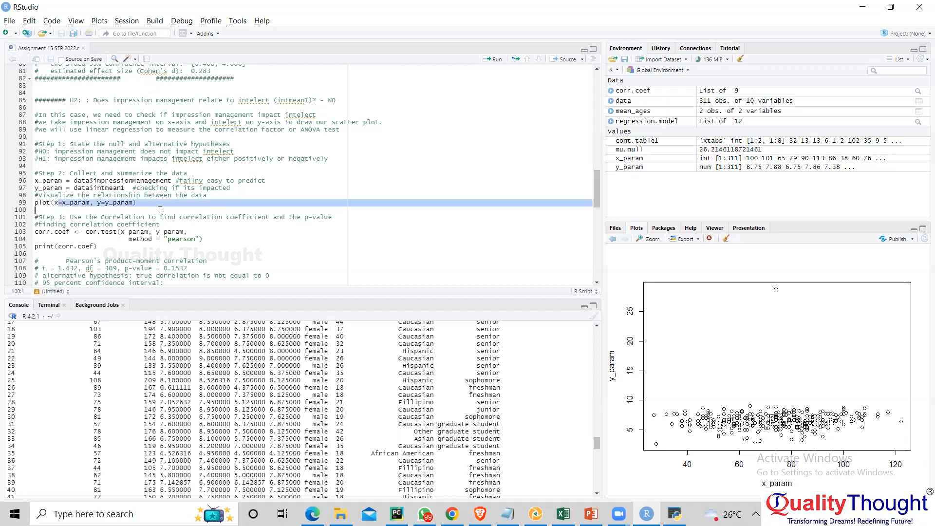
left_click(103, 202)
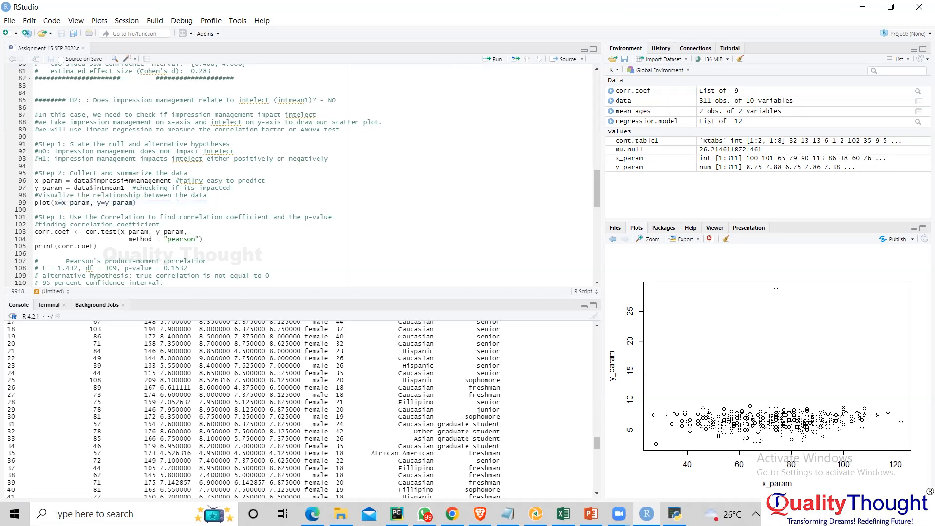
left_click(490, 64)
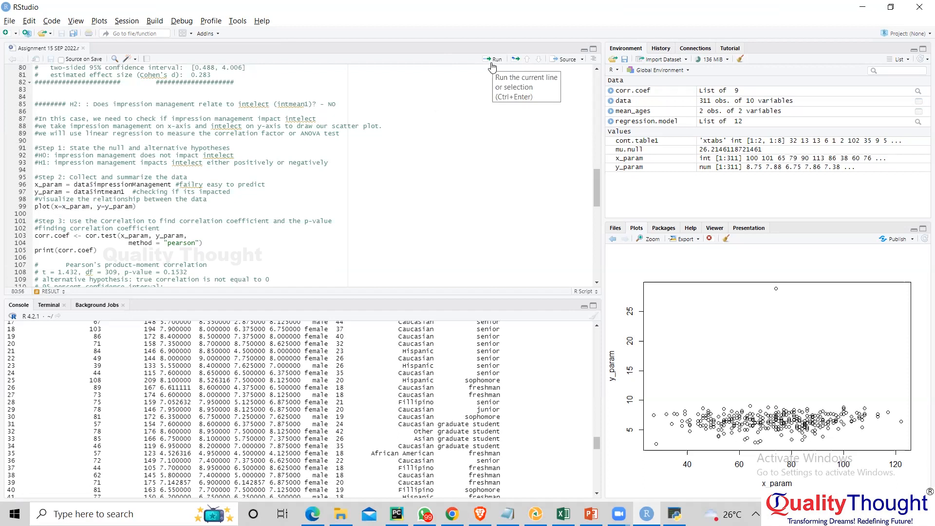
left_click(494, 59)
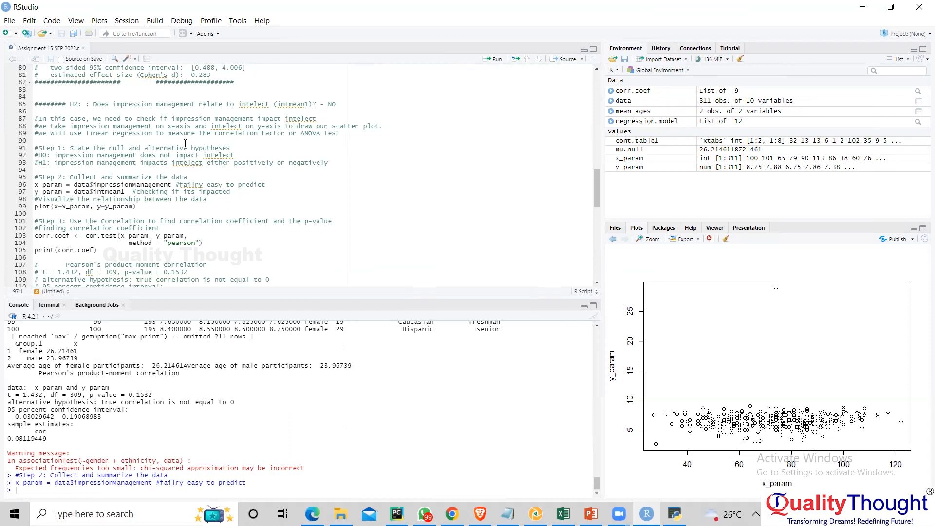
- Widen the environment and plots side of the workspace and open the tutorial view
scroll(185, 142, "up", 4)
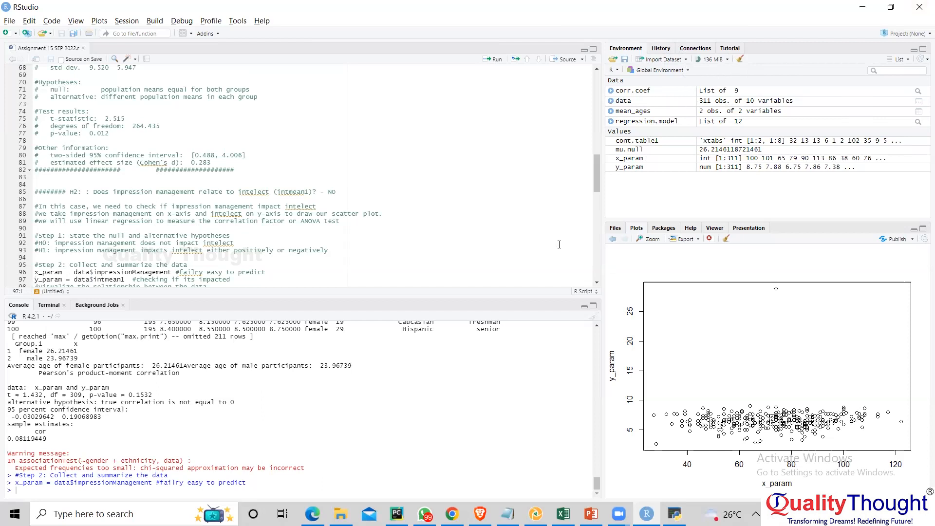
left_click_drag(605, 205, 529, 206)
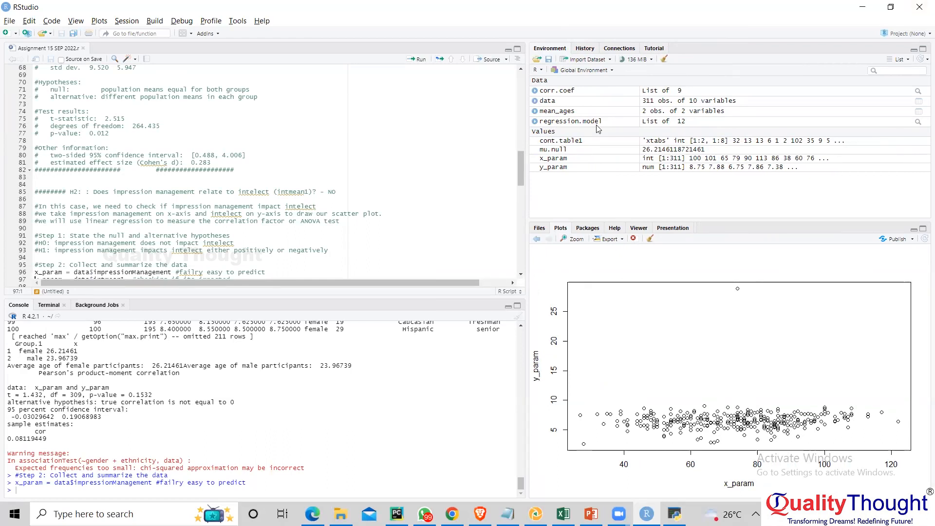
left_click(651, 49)
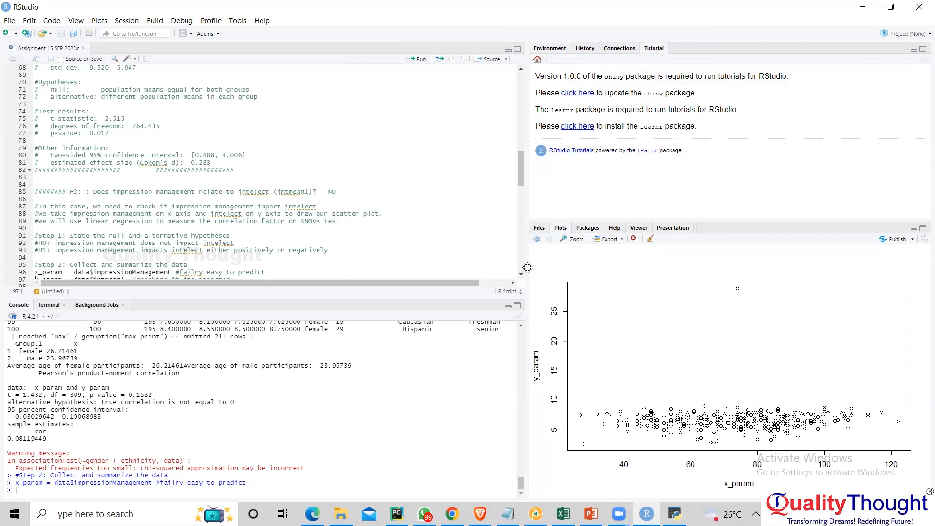
- Look through the plots, packages, help, viewer and presentation views and return to the file list of the Home folder
left_click(547, 230)
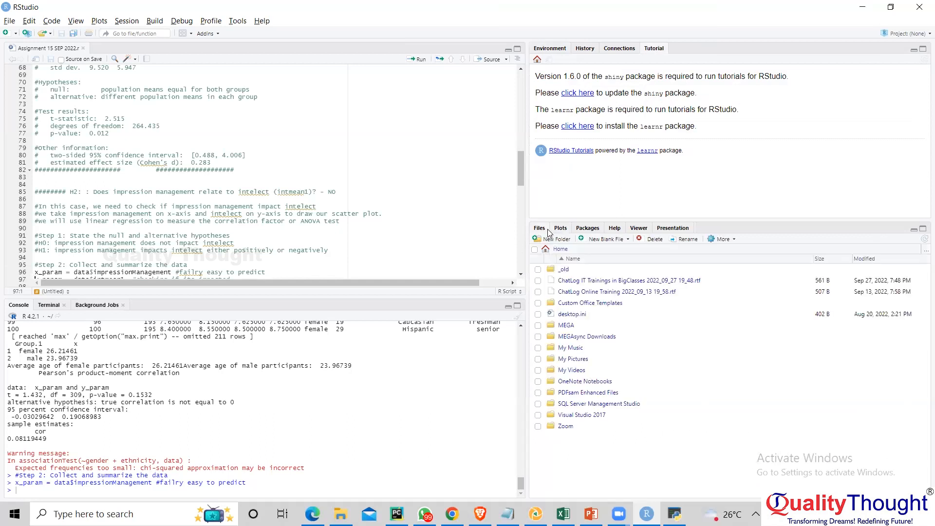
left_click(561, 229)
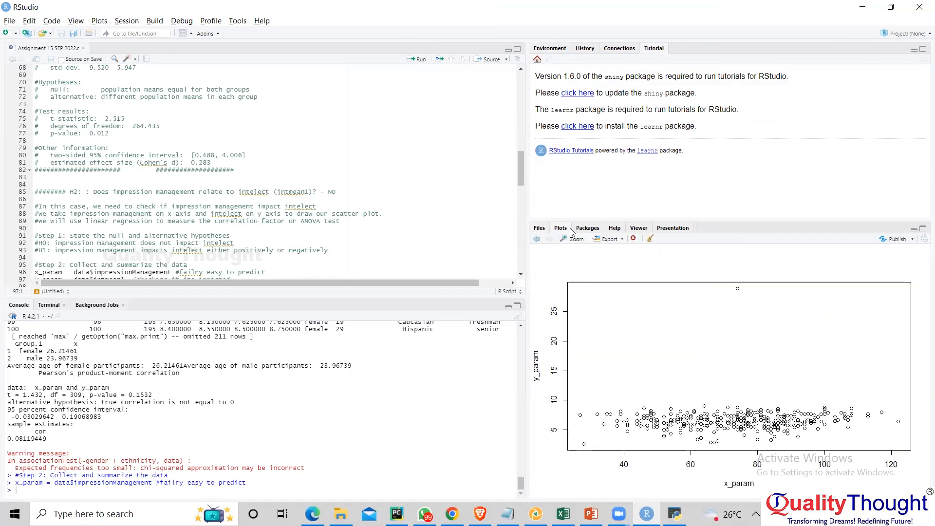
left_click(596, 228)
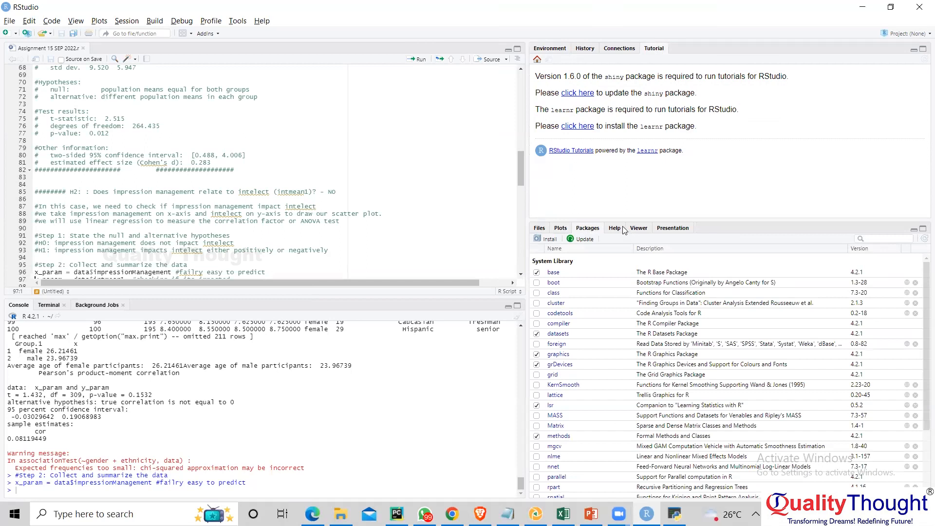
left_click(615, 229)
left_click(638, 231)
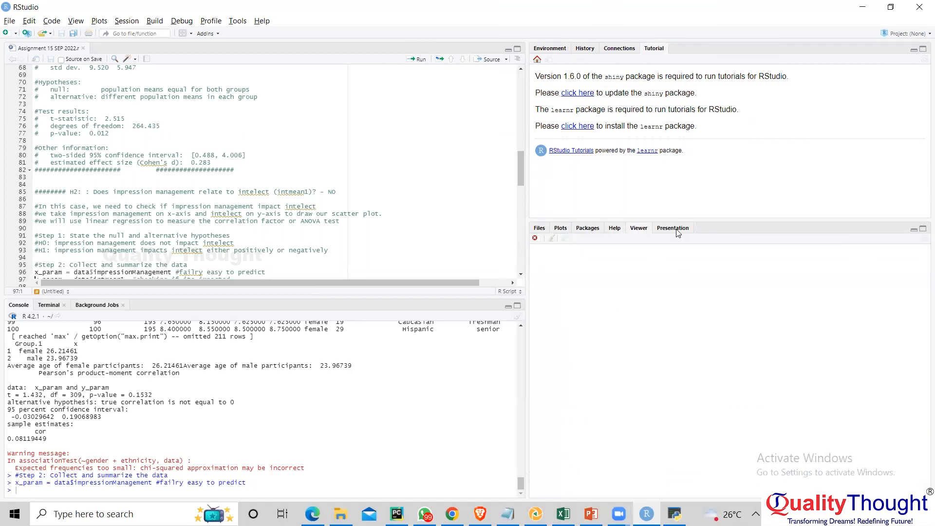
left_click(677, 232)
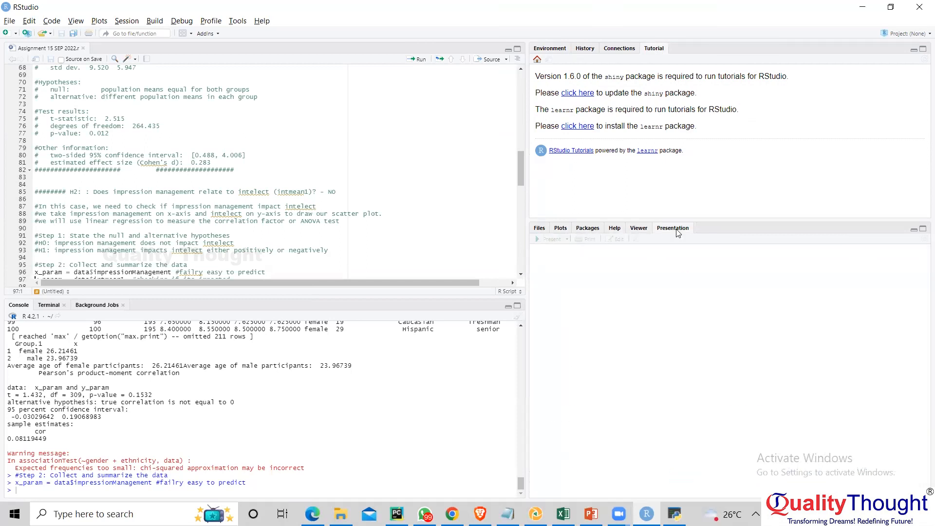
left_click(541, 229)
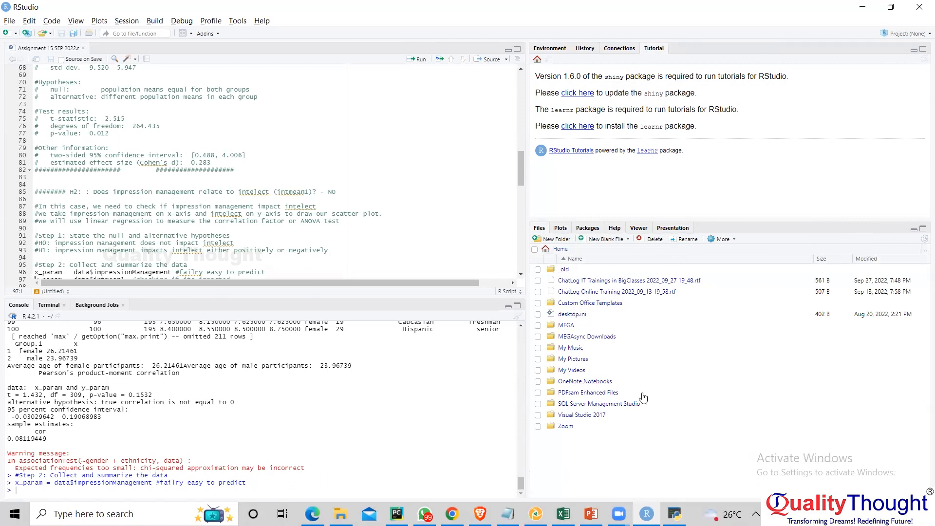
- View the scatter plot again and browse the System Library list of installed packages
left_click(561, 229)
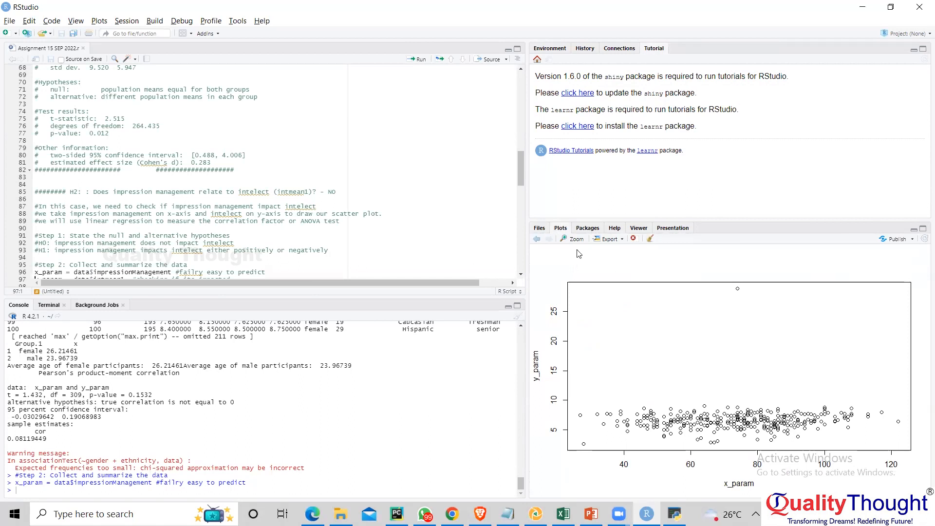
left_click(588, 229)
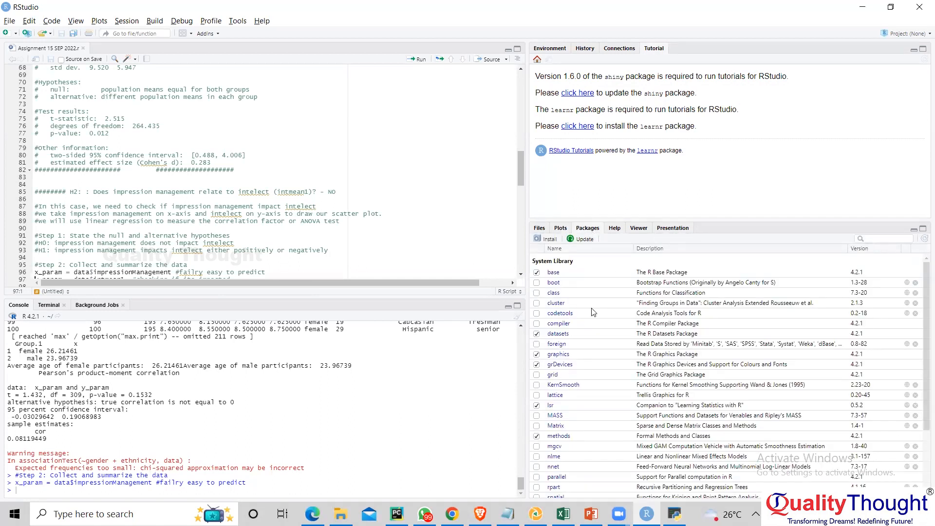
scroll(592, 319, "down", 3)
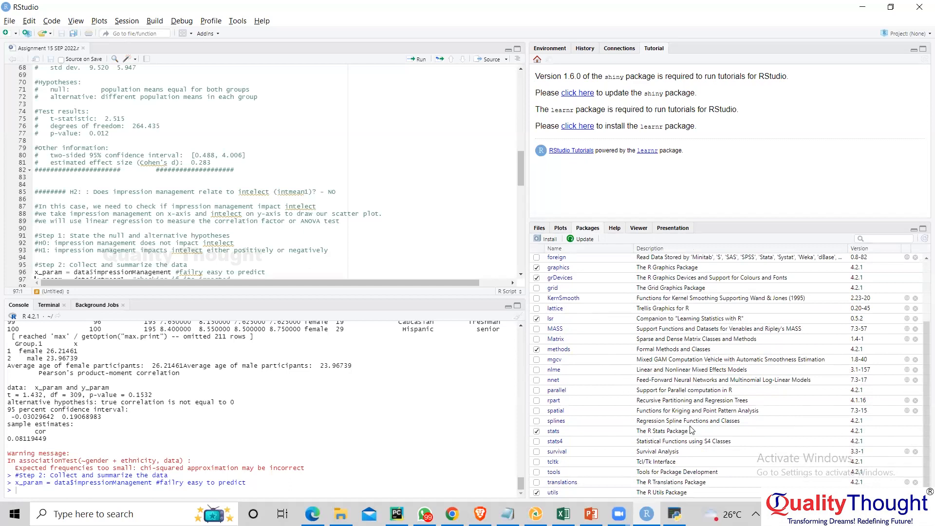
scroll(672, 417, "up", 3)
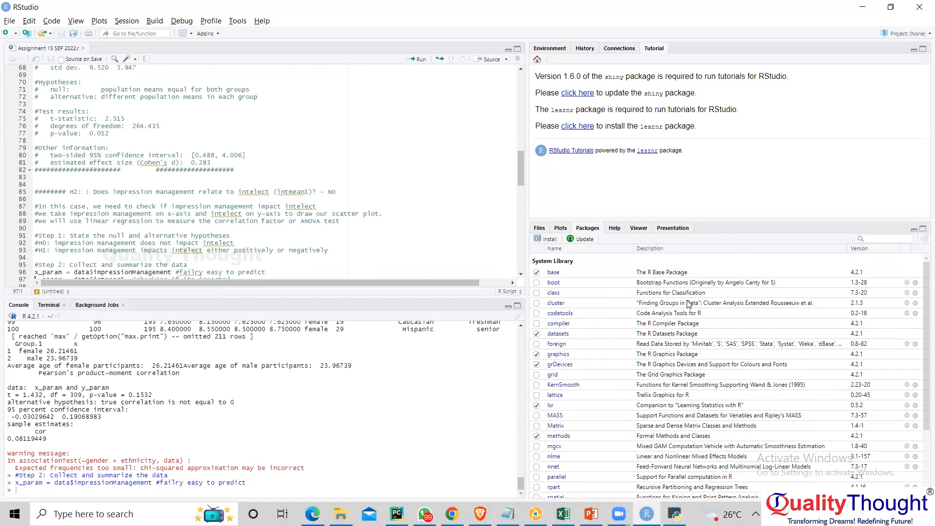
scroll(606, 307, "down", 3)
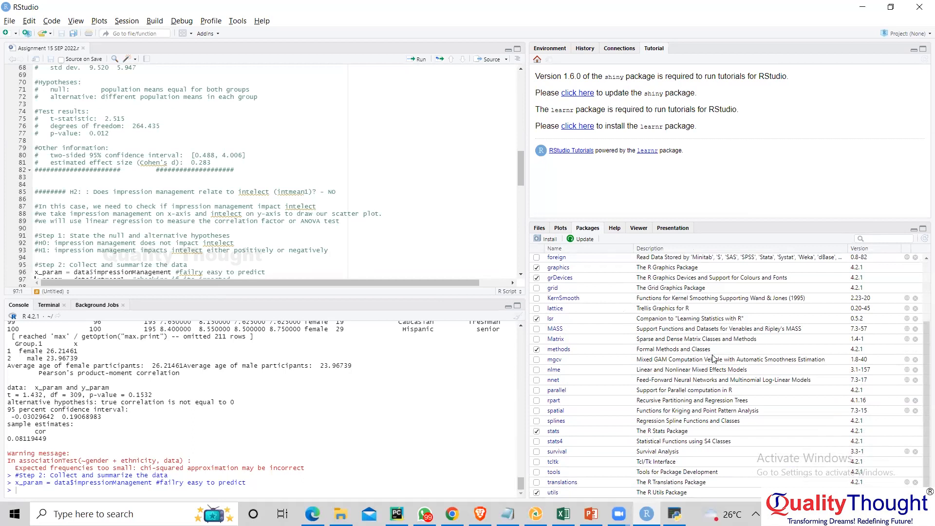
scroll(714, 359, "up", 3)
- Install the ggplot2 package with its dependencies from the CRAN repository
left_click(548, 239)
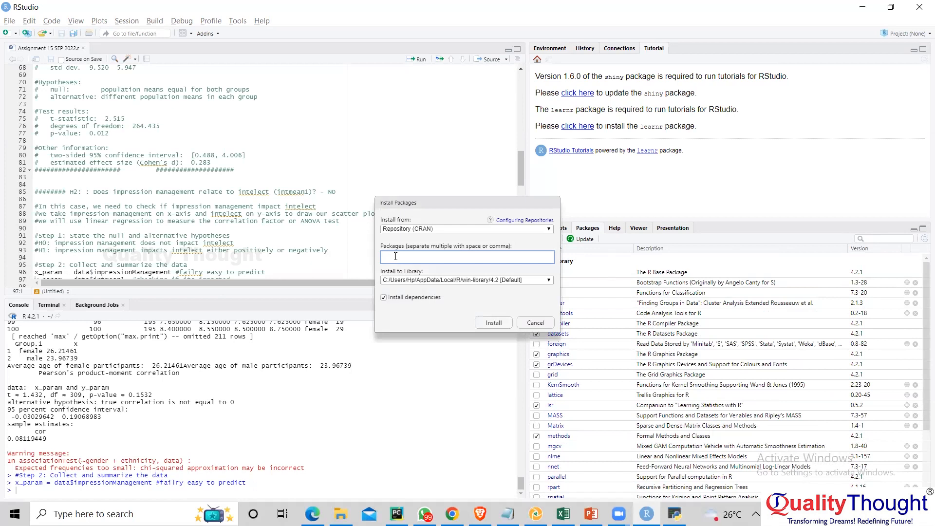
type("ggplo")
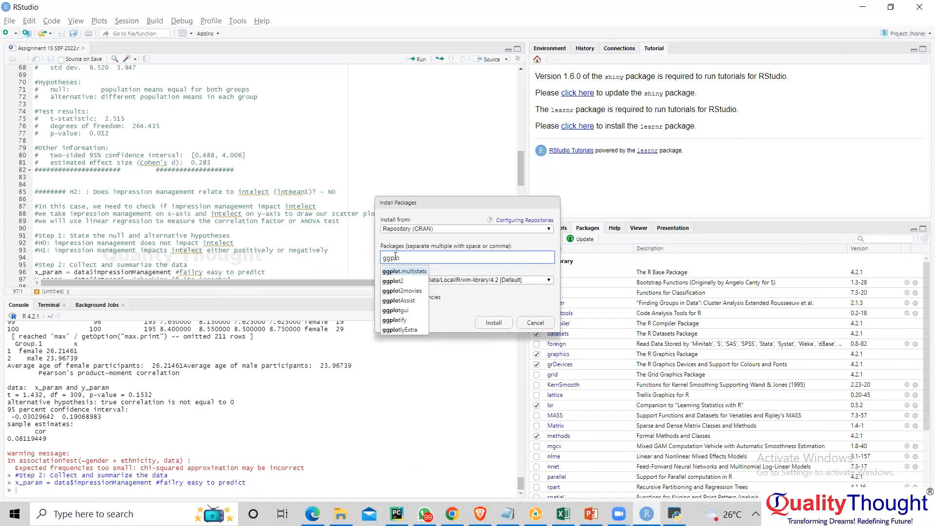
left_click(394, 282)
left_click(494, 324)
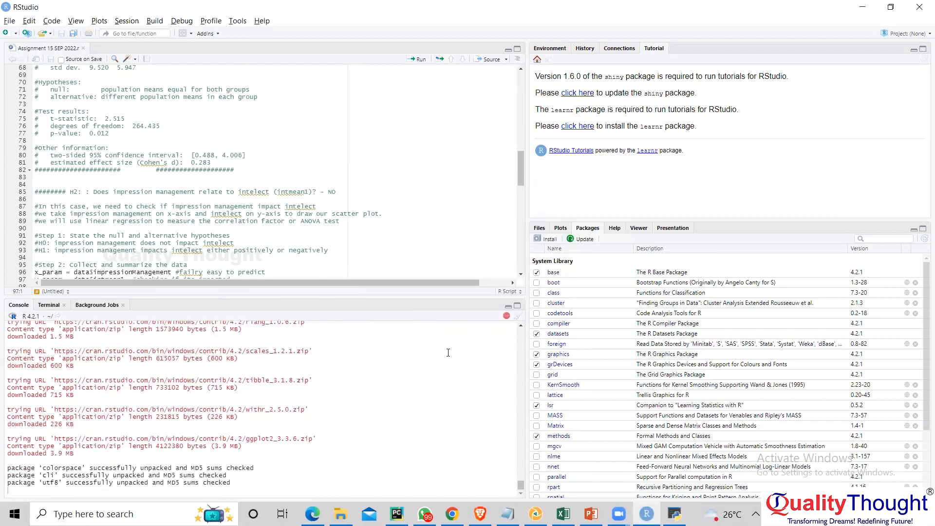
- Find ggplot2 in the list of installed packages and load it into the session
scroll(594, 341, "down", 1)
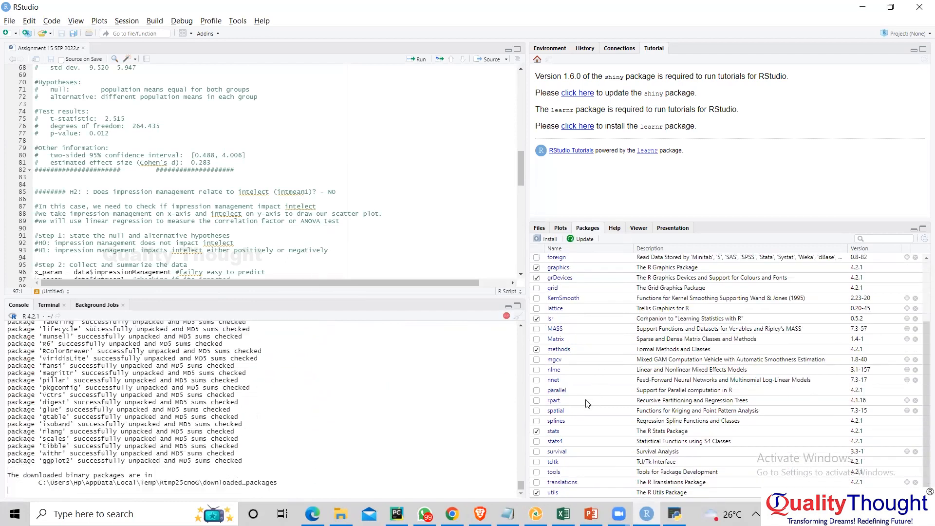
scroll(584, 391, "down", 3)
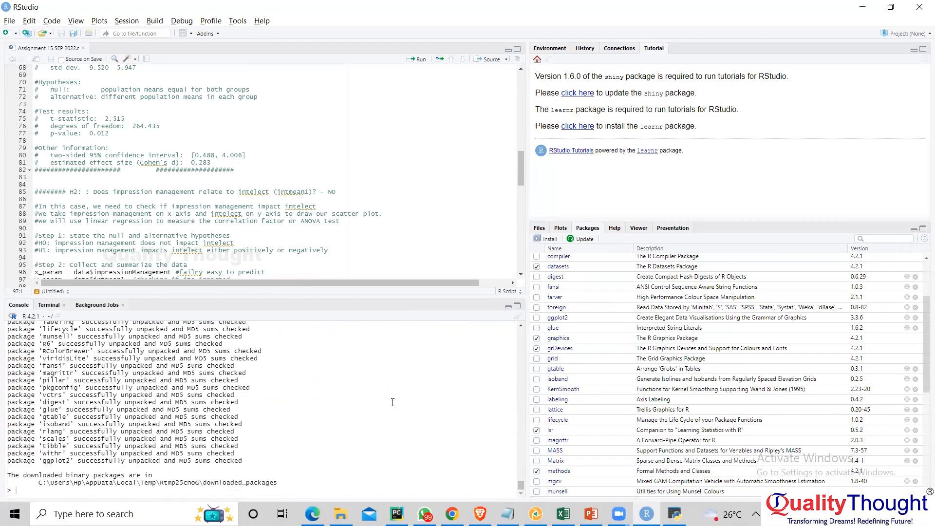
left_click(538, 318)
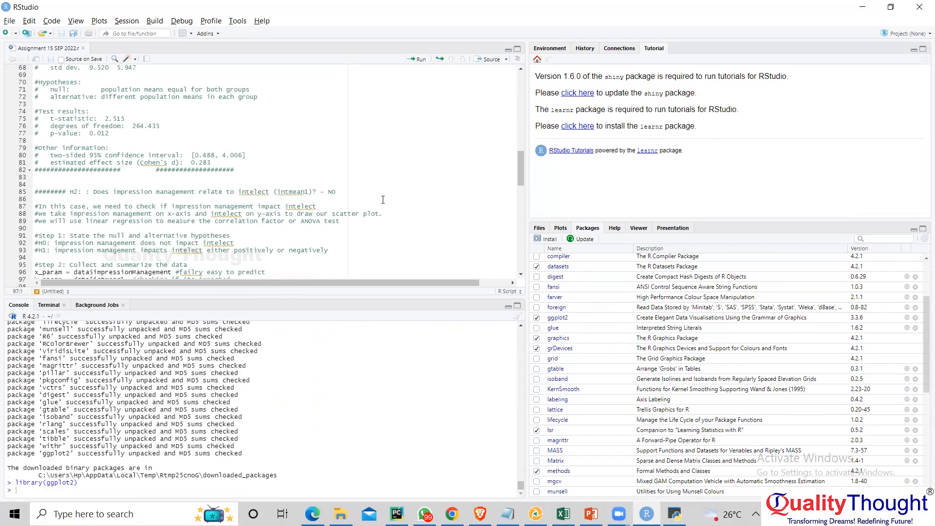
- Look back through the earlier part of the assignment script, from the test results up to the mean_ages calculation
scroll(383, 200, "up", 4)
scroll(383, 200, "up", 5)
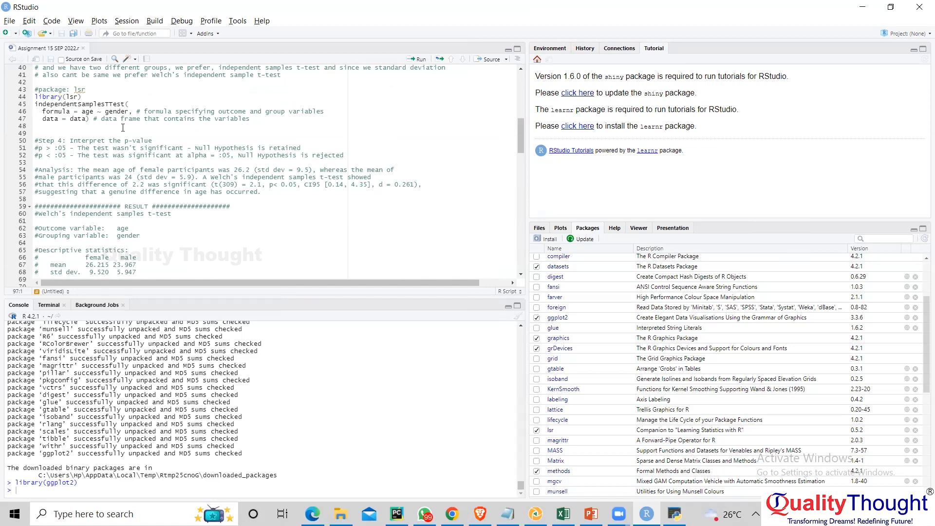
scroll(158, 154, "up", 10)
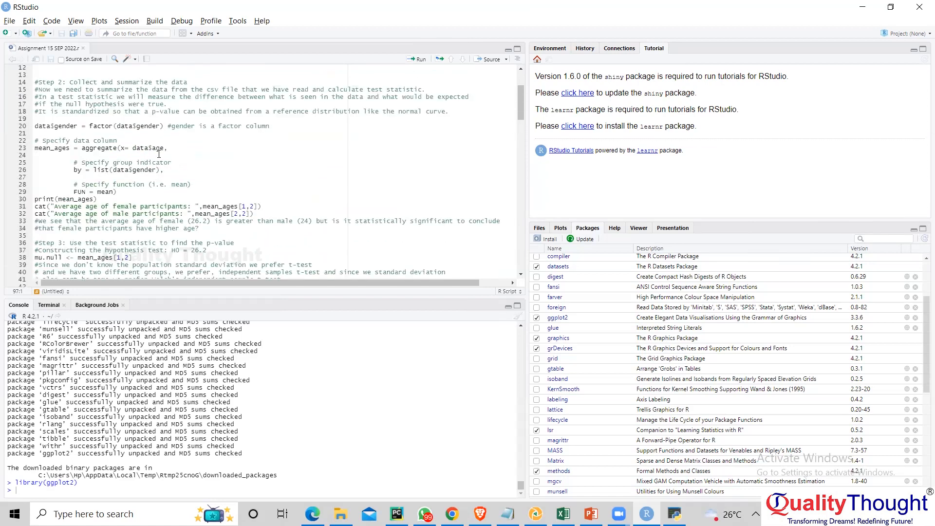